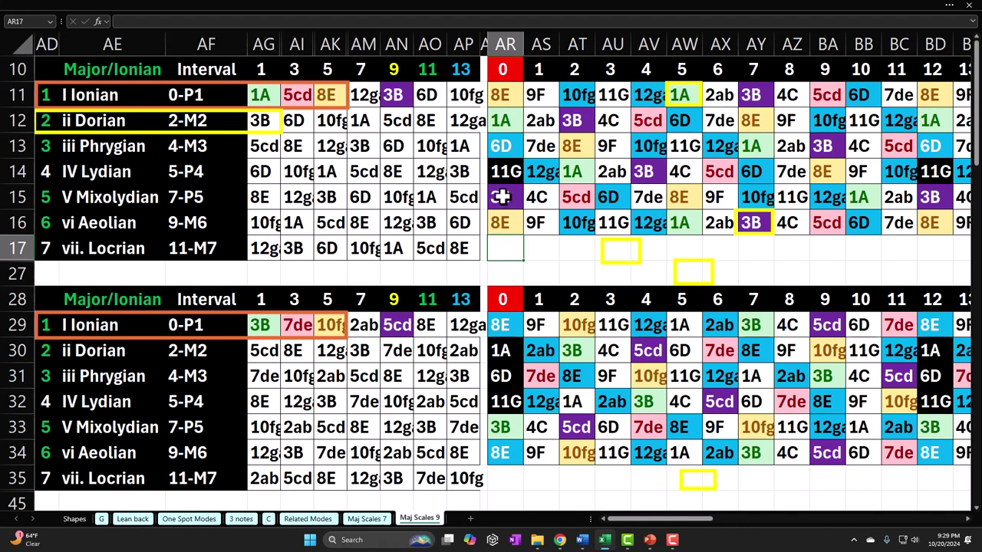
Highlight the upper fretboard note grid from fret 0 to 7 and from fret 0 to 11, plus the 9 interval heading
click(506, 95)
mouse_move(506, 95)
mouse_down()
mouse_move(522, 219)
mouse_move(759, 223)
mouse_up()
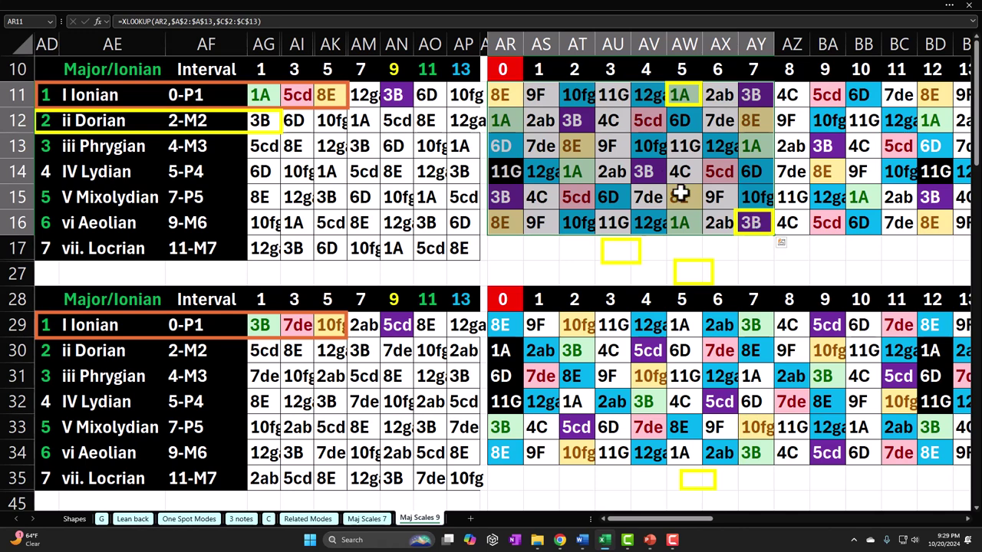
drag(503, 94, 894, 221)
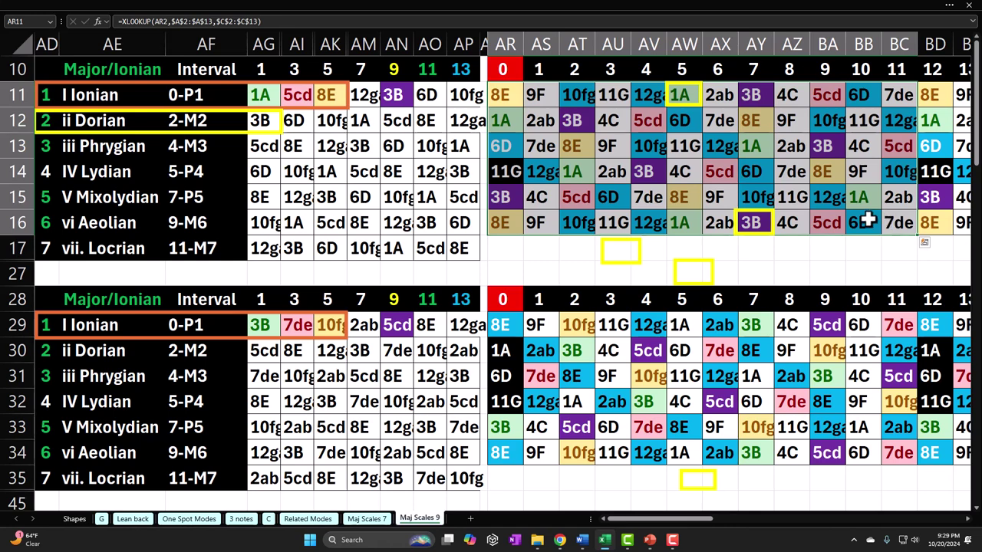
click(398, 70)
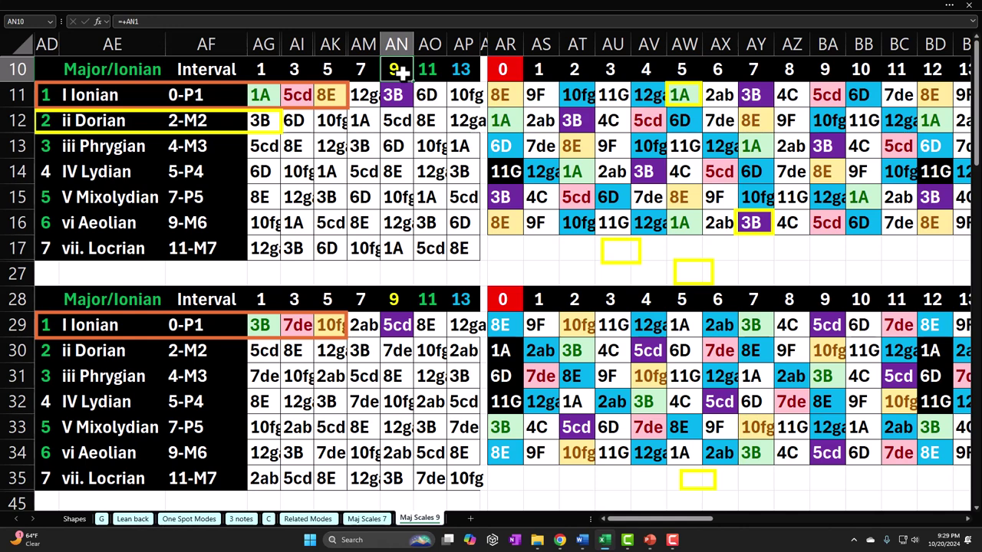
click(681, 121)
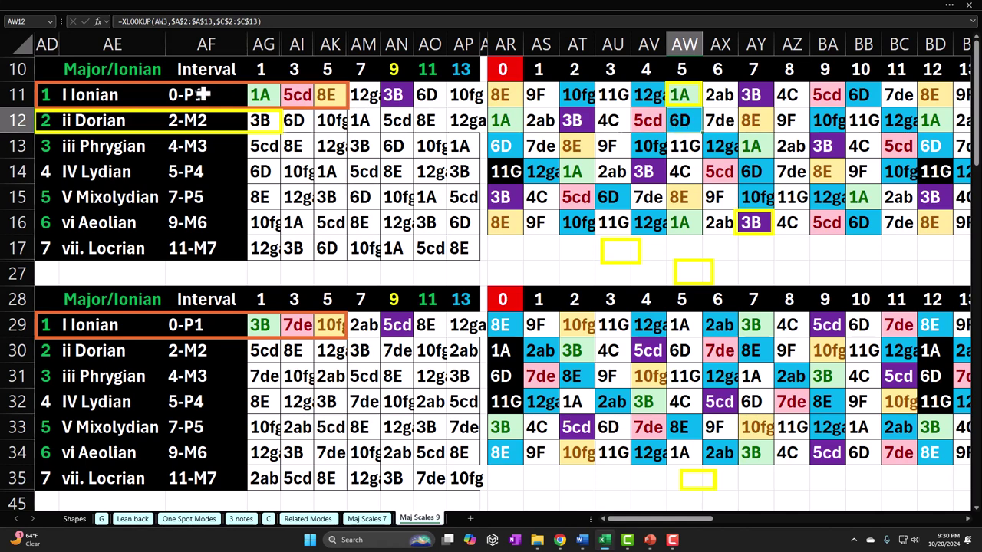
Review the upper Major/Ionian table's heading, highlighting chord tones 1, 3, 5 and the extensions 7, 9, 11, 13
click(136, 70)
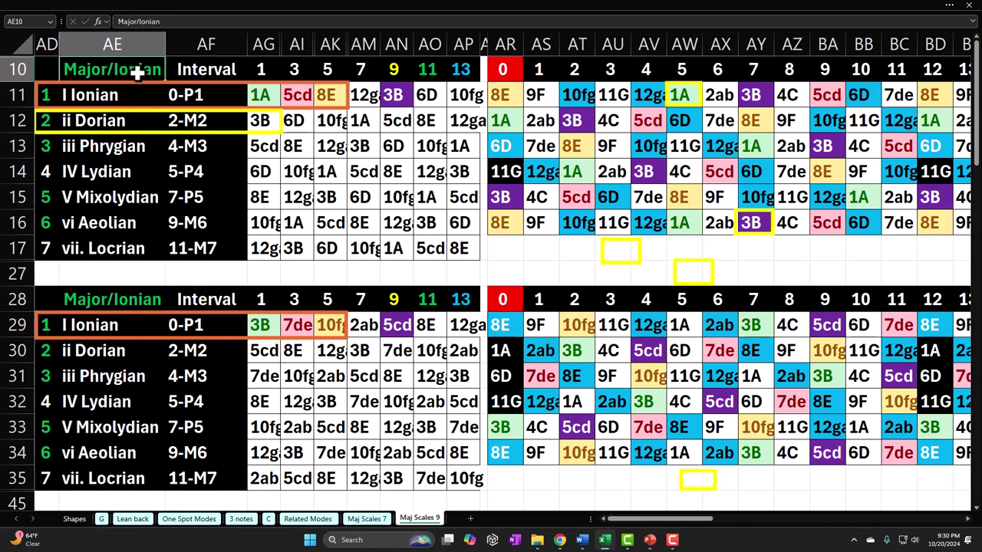
drag(264, 72, 326, 73)
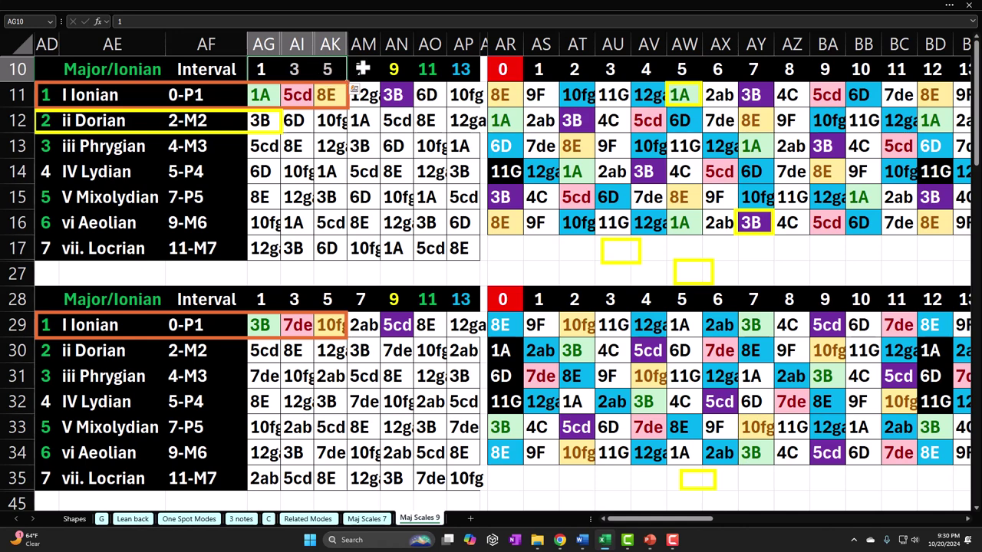
click(362, 69)
drag(362, 69, 449, 69)
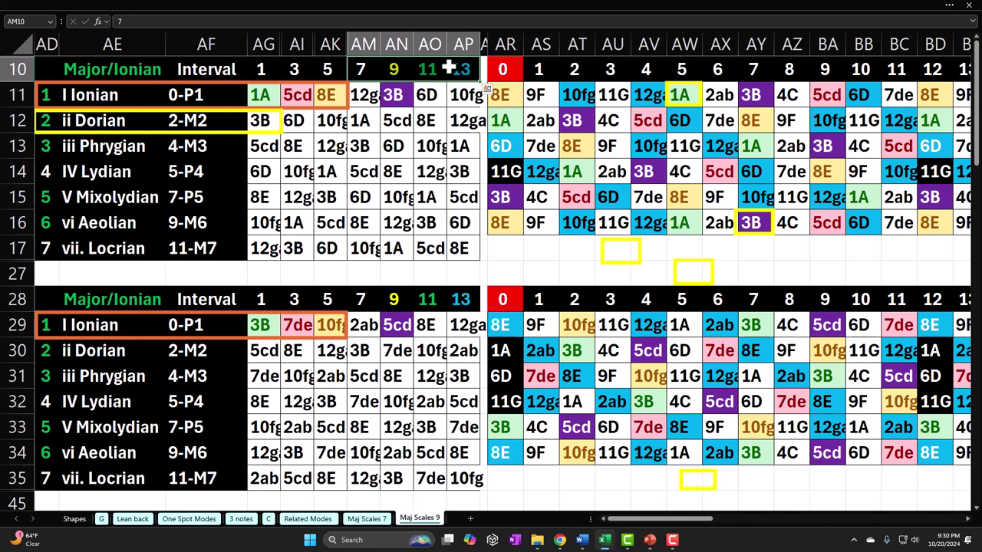
click(163, 70)
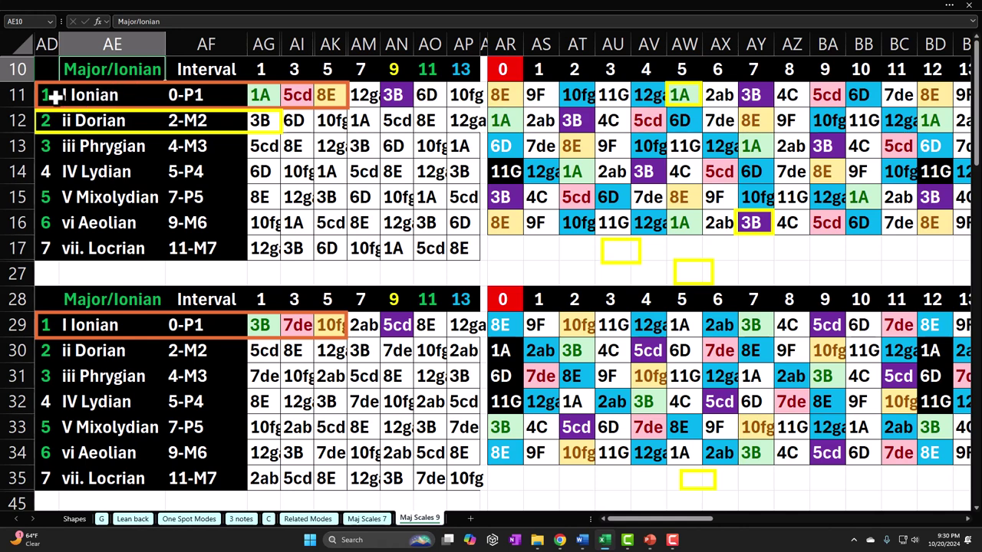
Examine the upper table's seven scale degrees, their root notes and mode names from Ionian to Locrian, and the 7 to 13 headings
drag(50, 95, 42, 243)
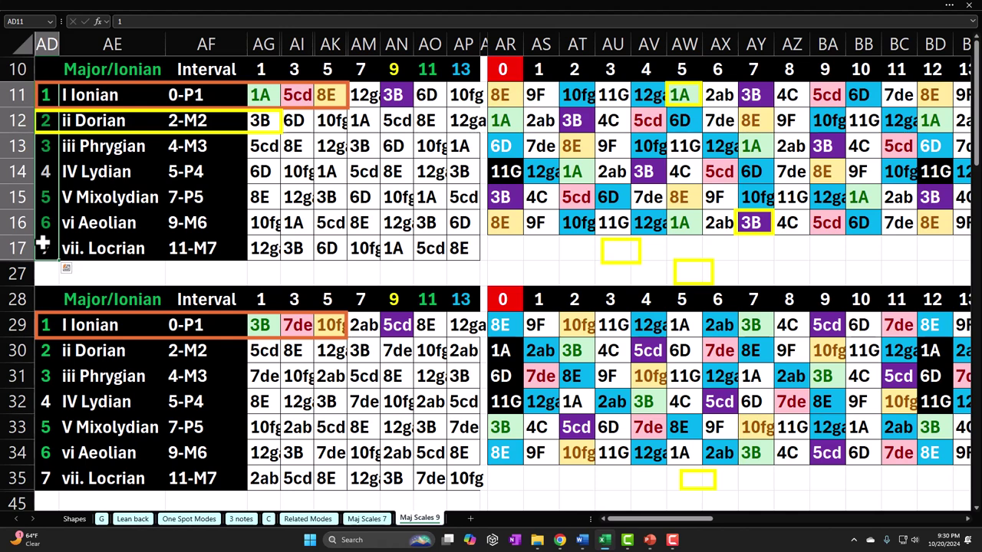
drag(259, 120, 263, 244)
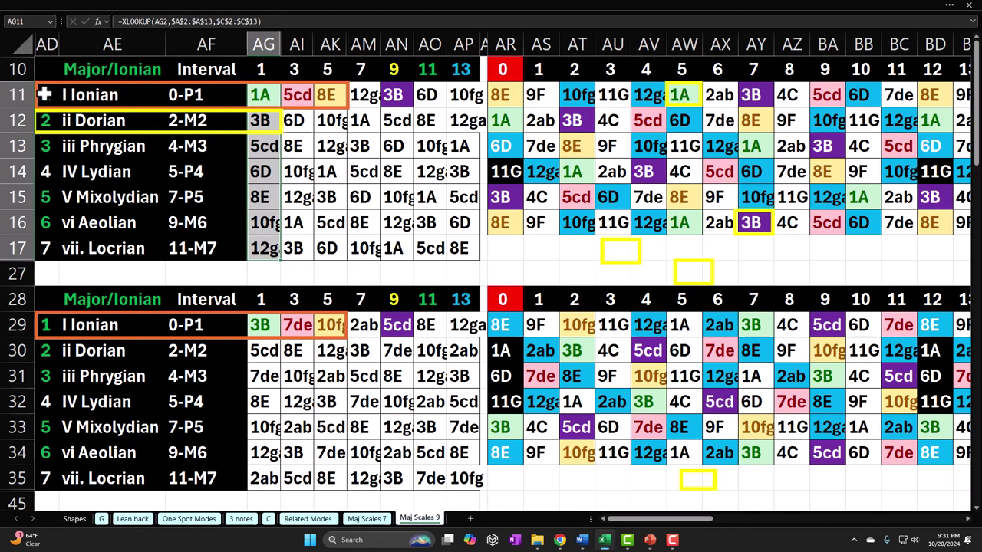
click(84, 94)
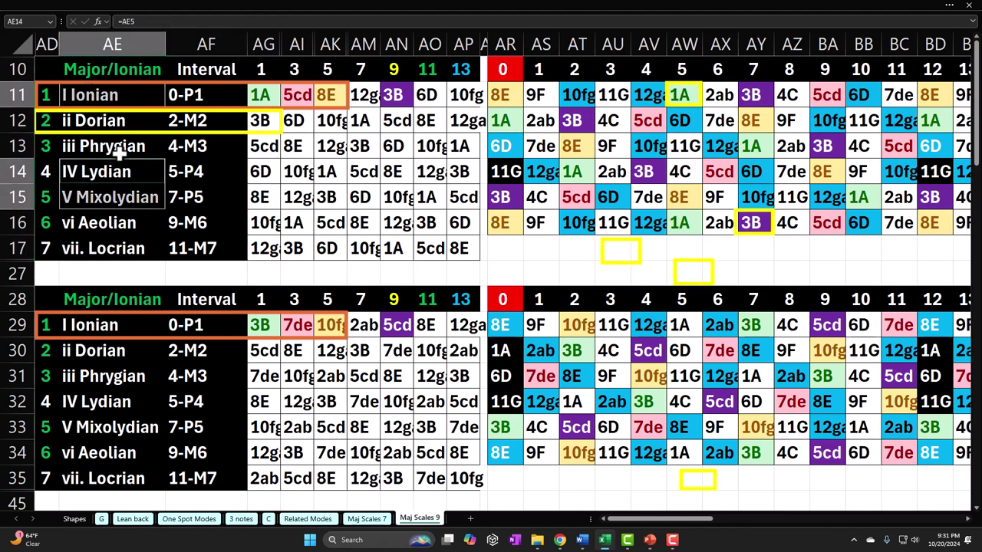
drag(122, 121, 123, 146)
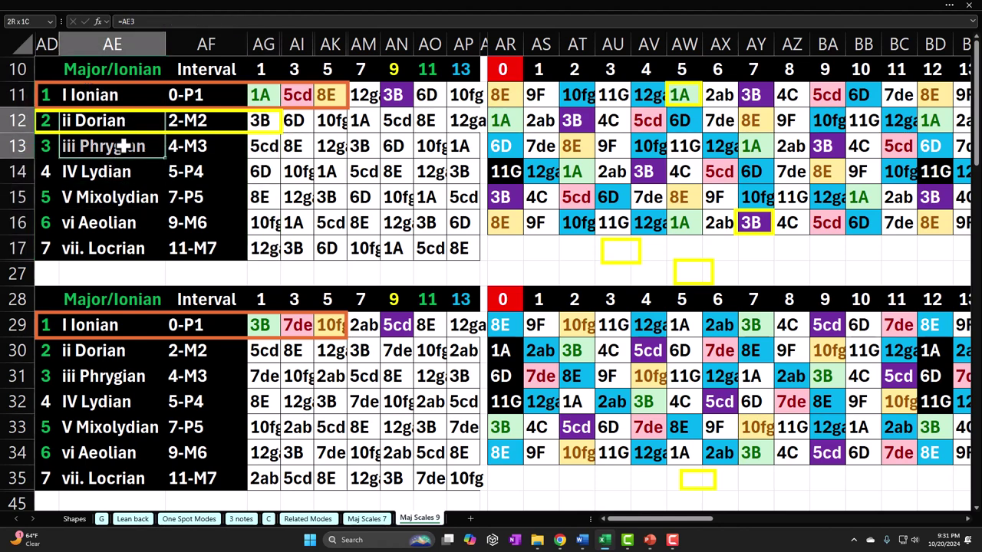
ctrl+click(125, 222)
click(120, 247)
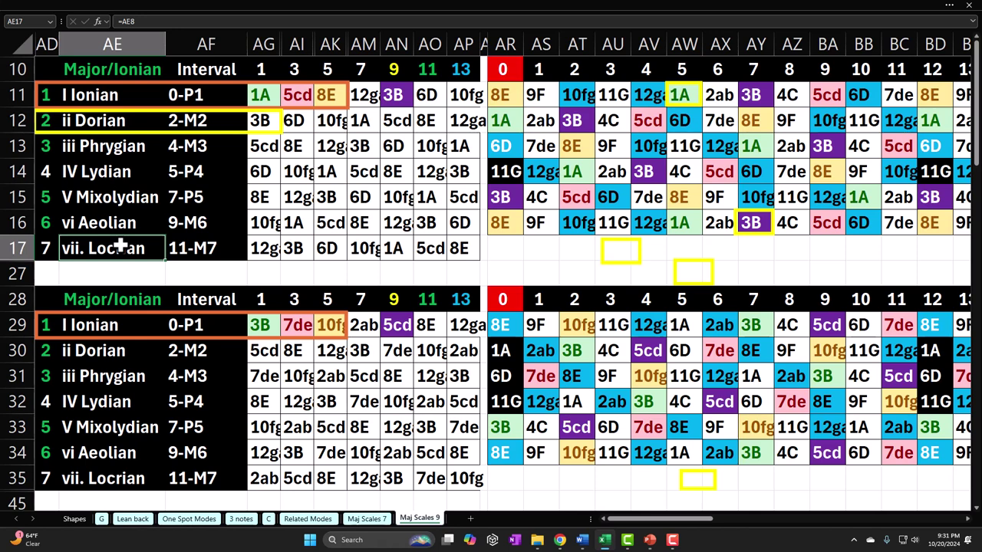
drag(48, 94, 48, 240)
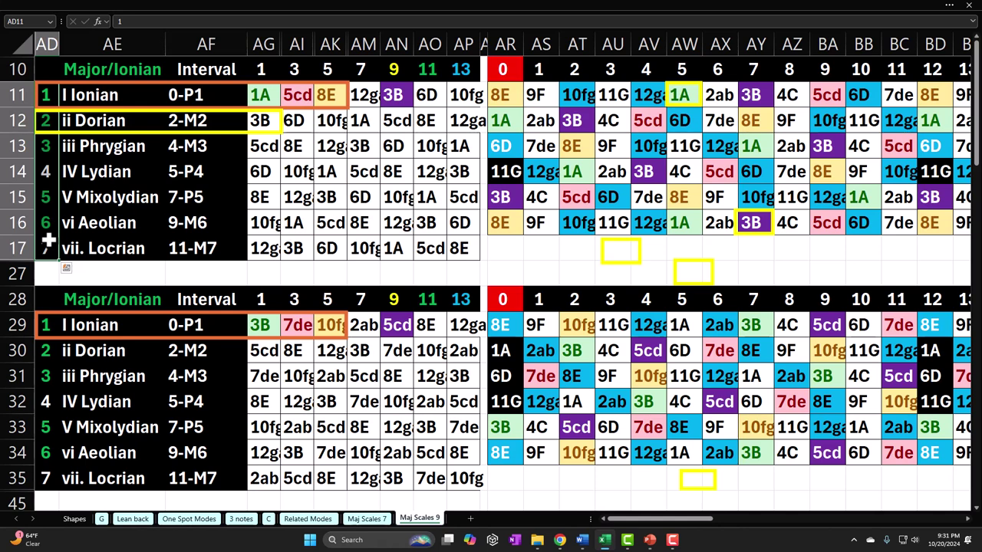
click(255, 95)
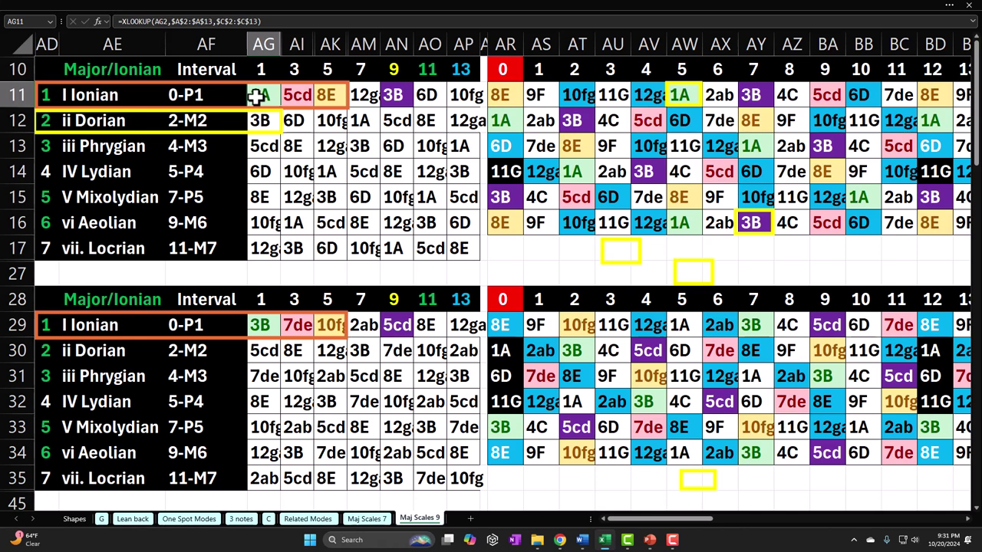
click(90, 73)
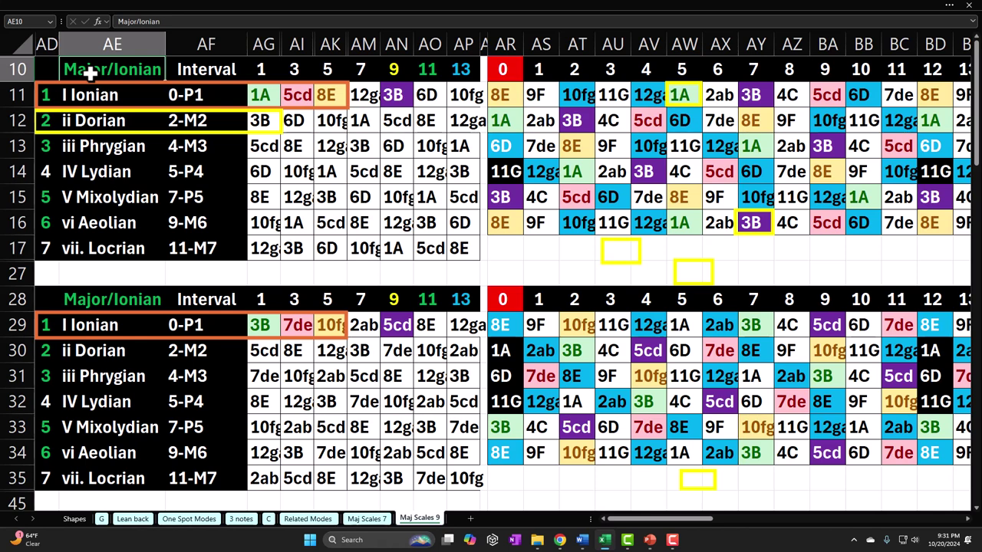
drag(361, 69, 451, 69)
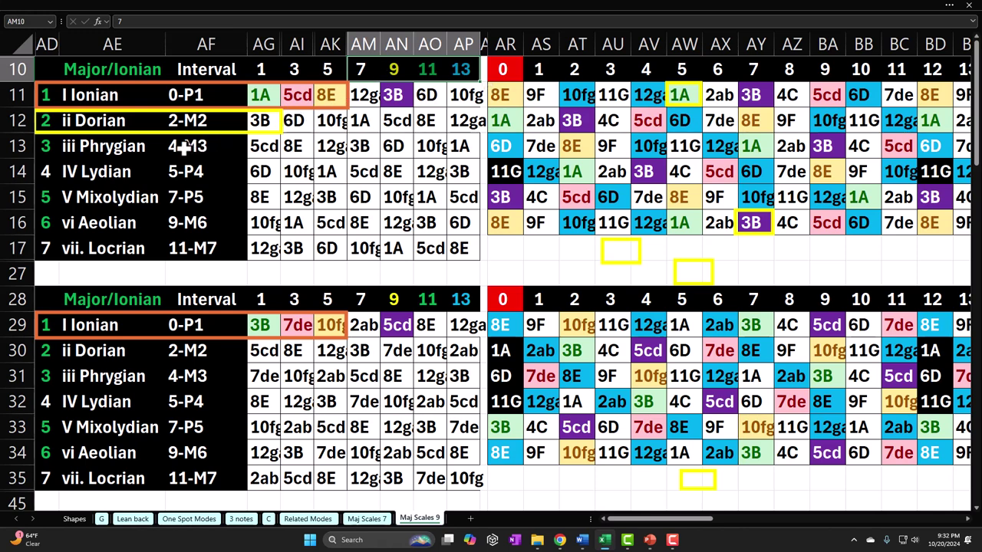
Examine the V Mixolydian row's notes in the upper table, highlighting its 1-3-5 triad and its 7th, and compare with the Ionian mode
click(116, 148)
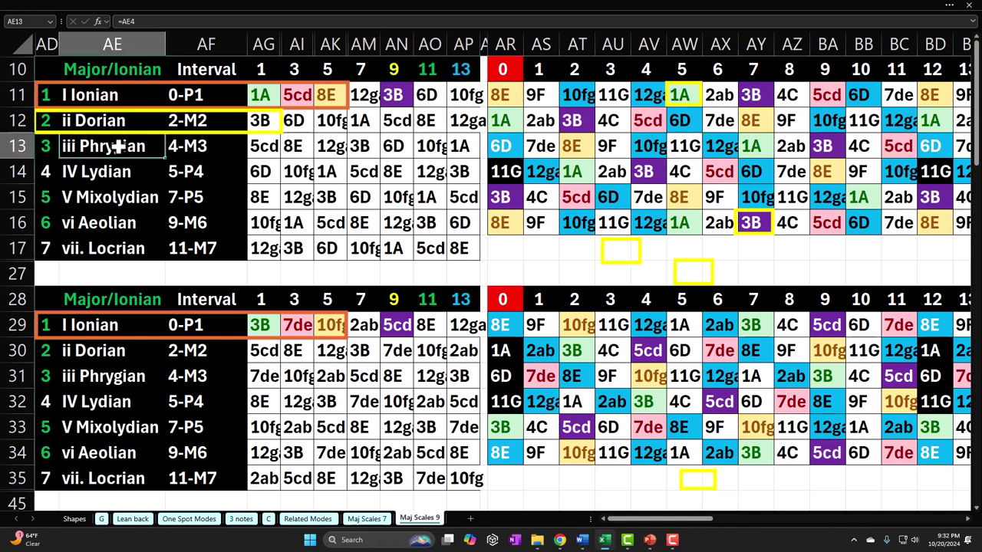
click(116, 197)
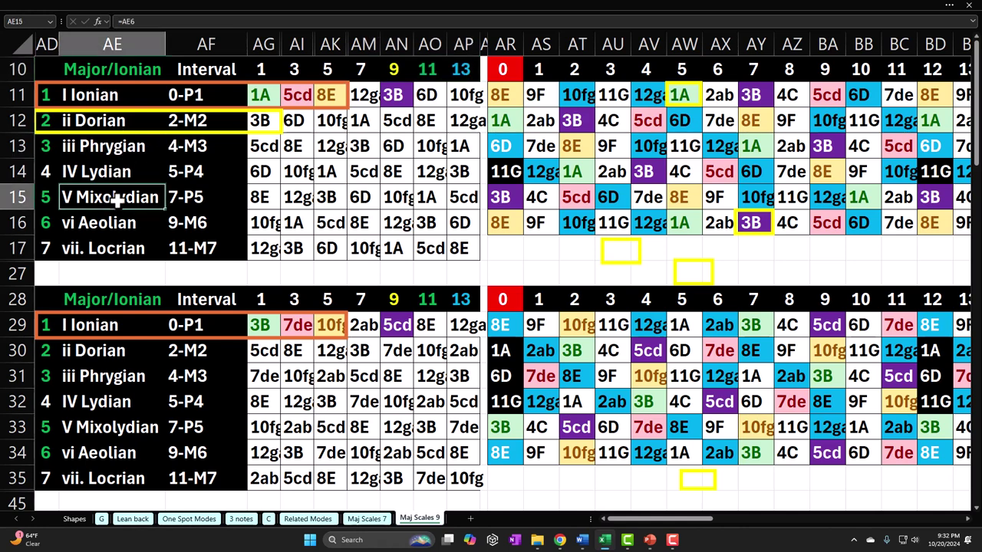
drag(263, 194, 453, 200)
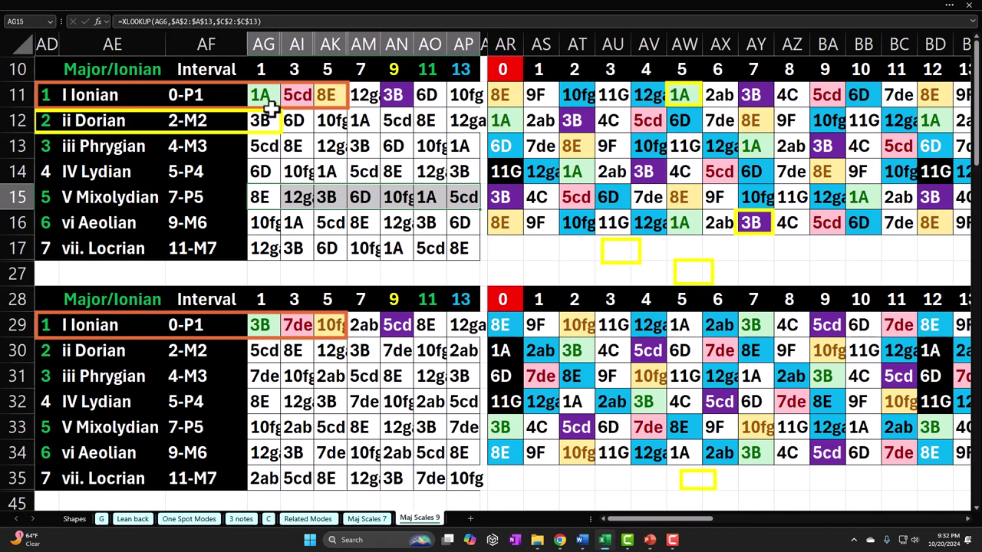
click(262, 196)
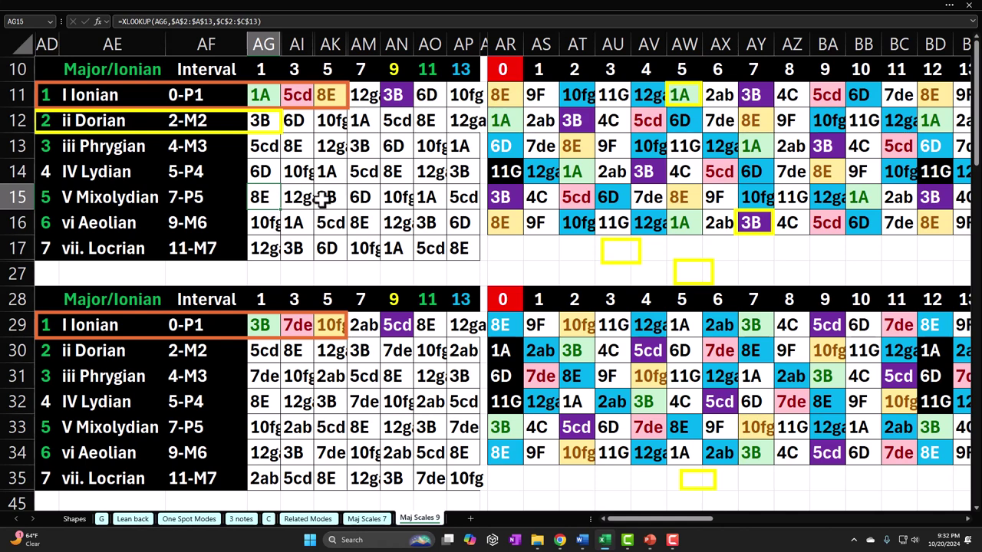
drag(263, 197, 317, 198)
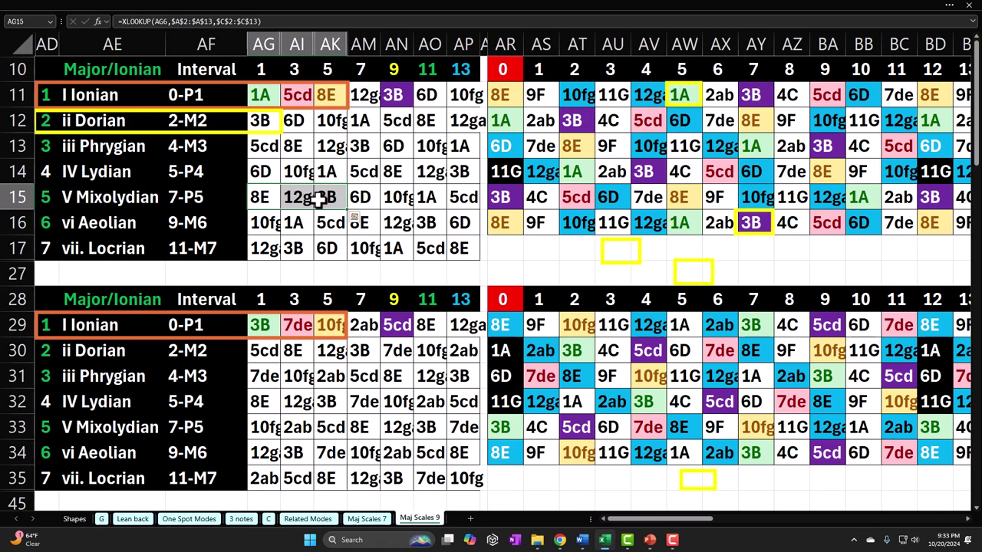
click(363, 198)
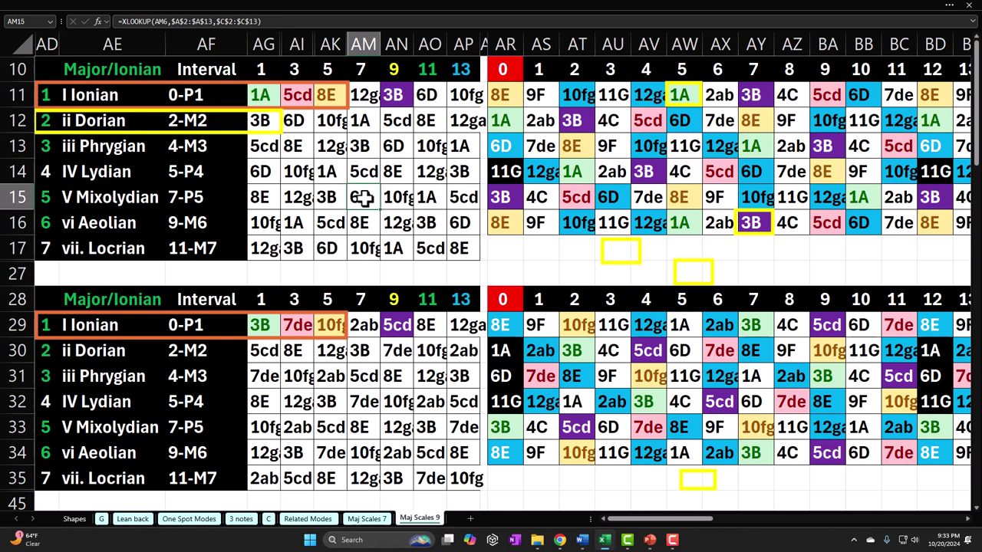
click(138, 91)
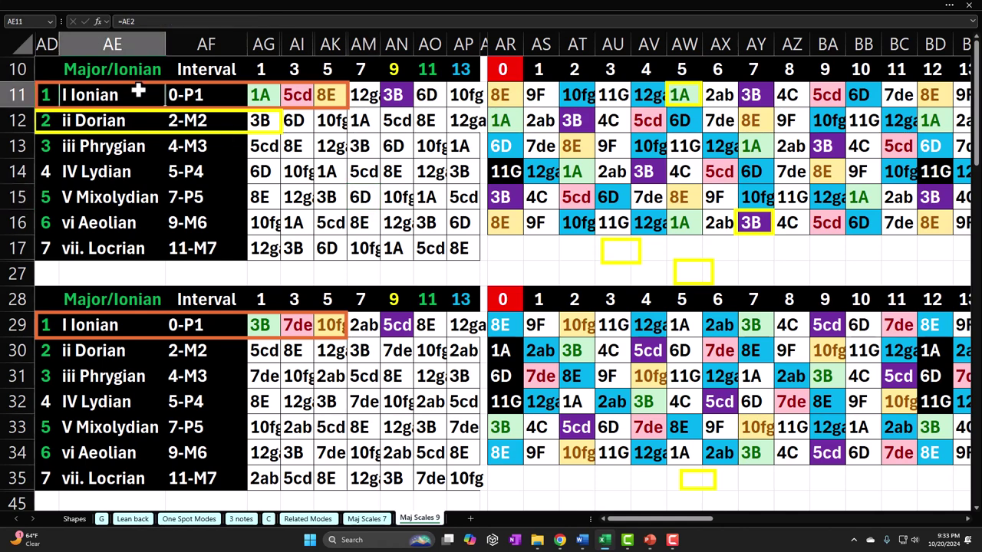
click(362, 198)
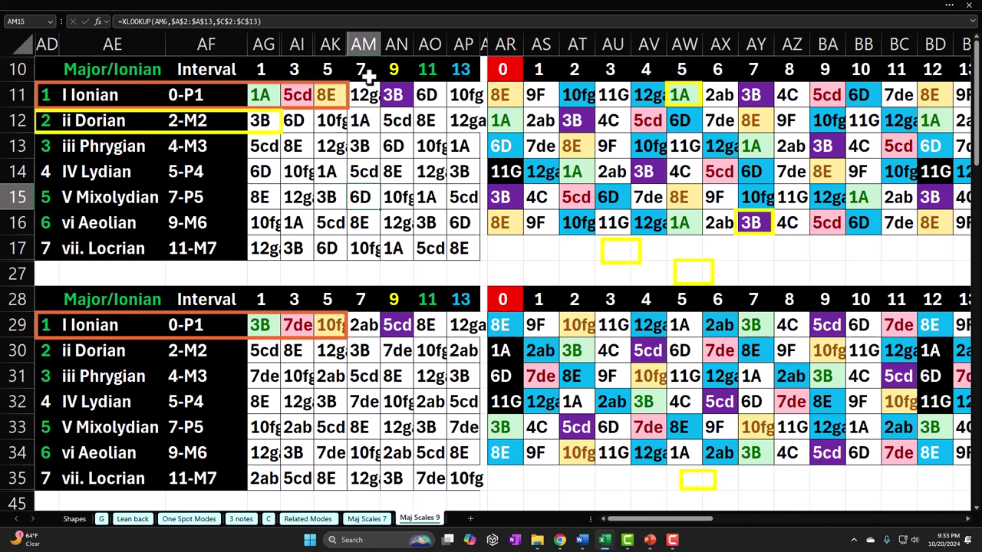
Find the Ionian row's 9th, 3B, on the first fretboard string, checking frets 0 to 12 of row 11
click(401, 94)
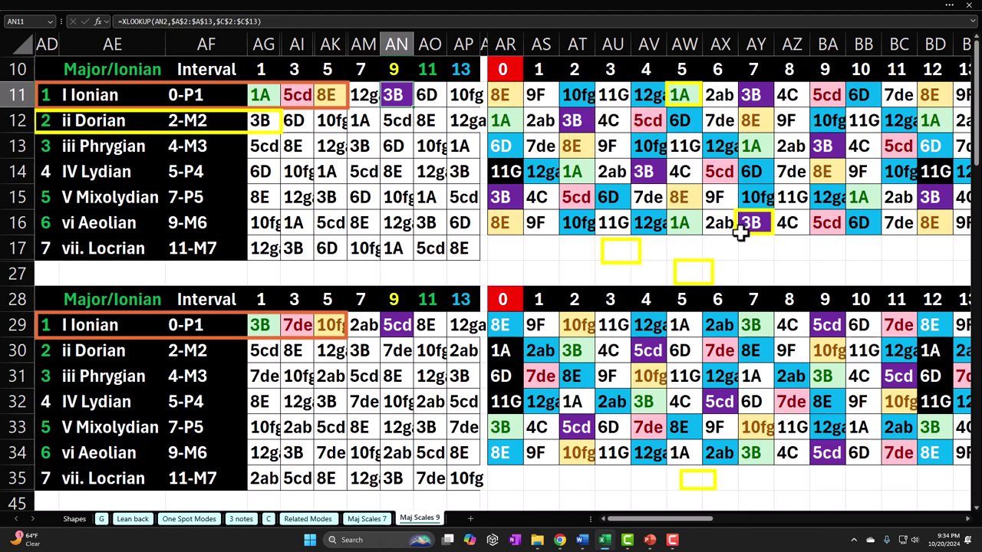
click(683, 98)
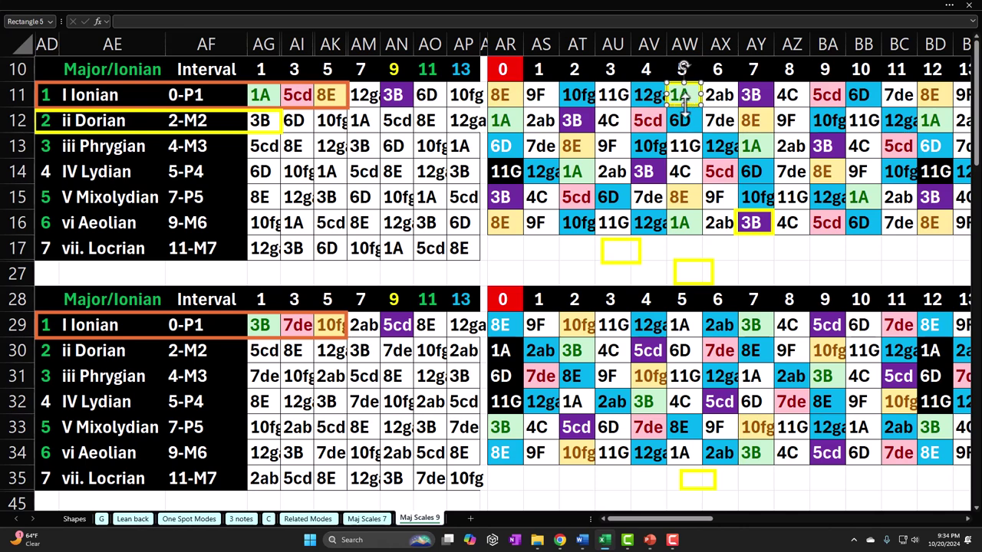
click(756, 95)
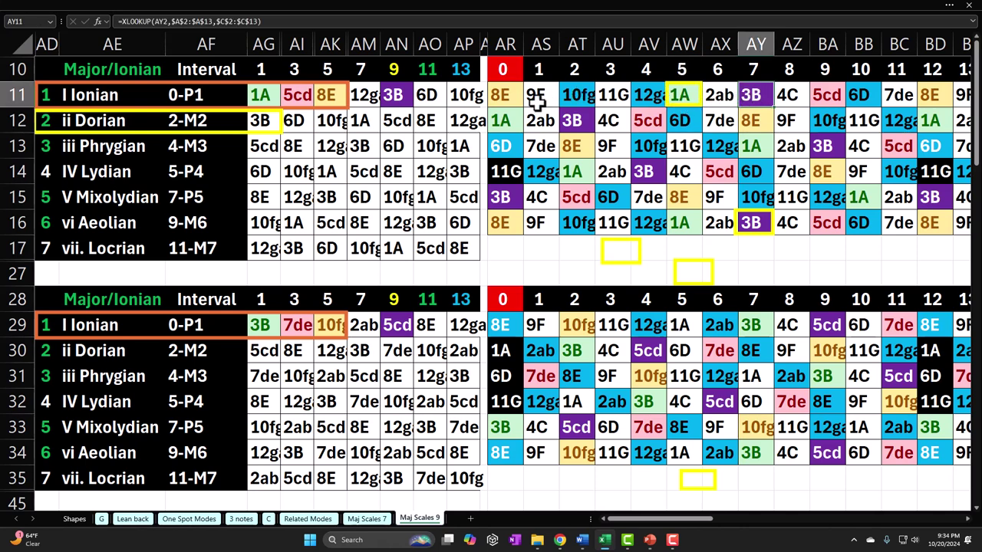
click(507, 97)
drag(509, 96, 923, 95)
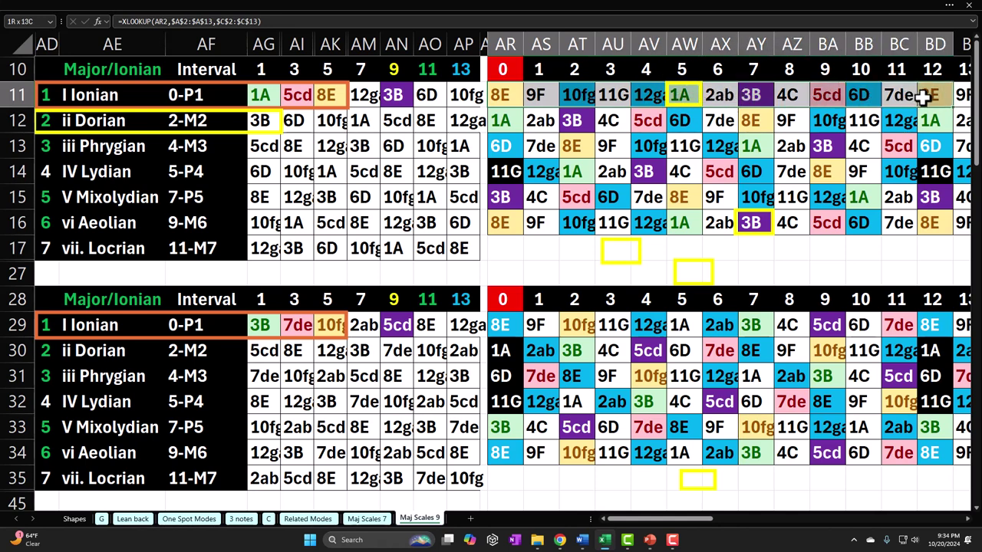
click(749, 94)
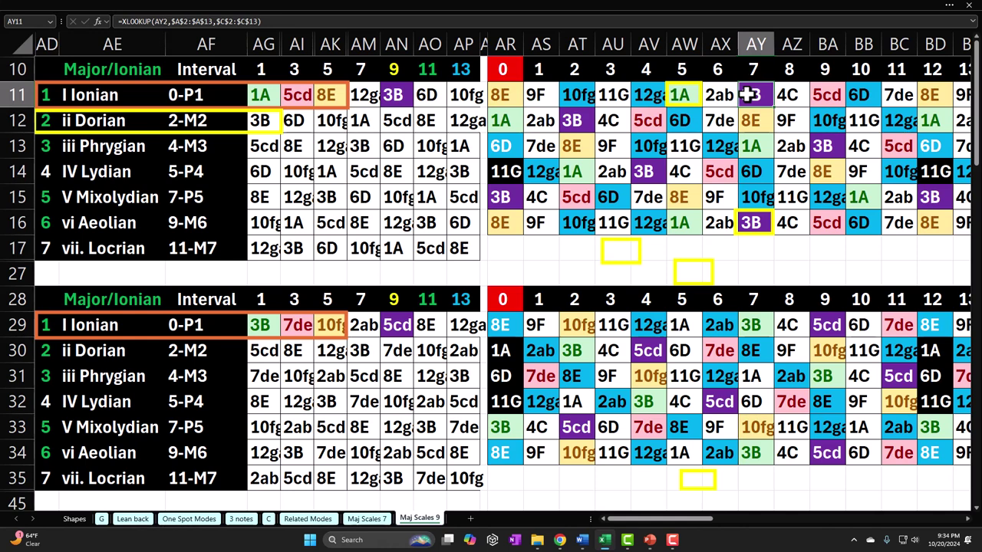
drag(694, 105, 695, 130)
click(752, 129)
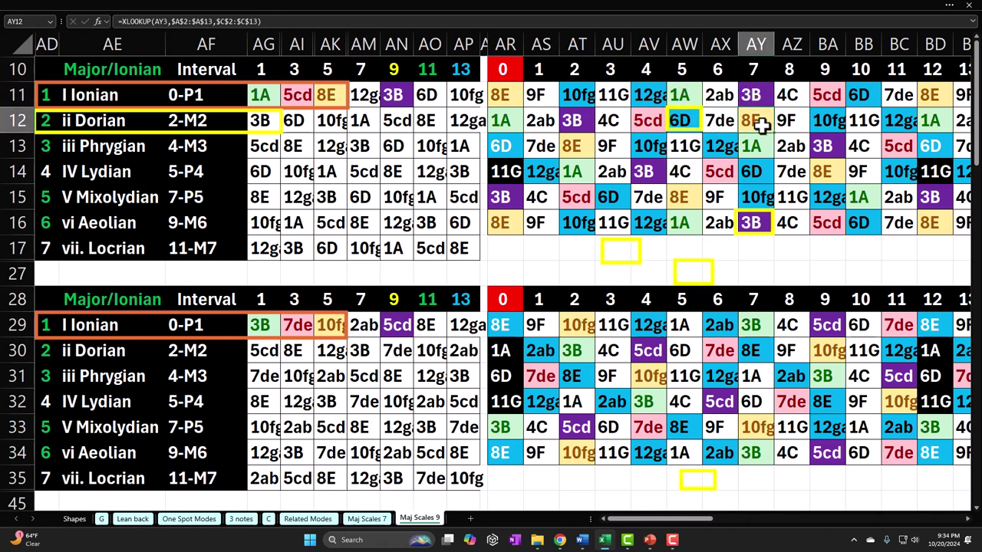
drag(694, 131, 686, 106)
Locate the 3B notes on the remaining strings of the upper fretboard grid, from row 12 to row 16
click(574, 121)
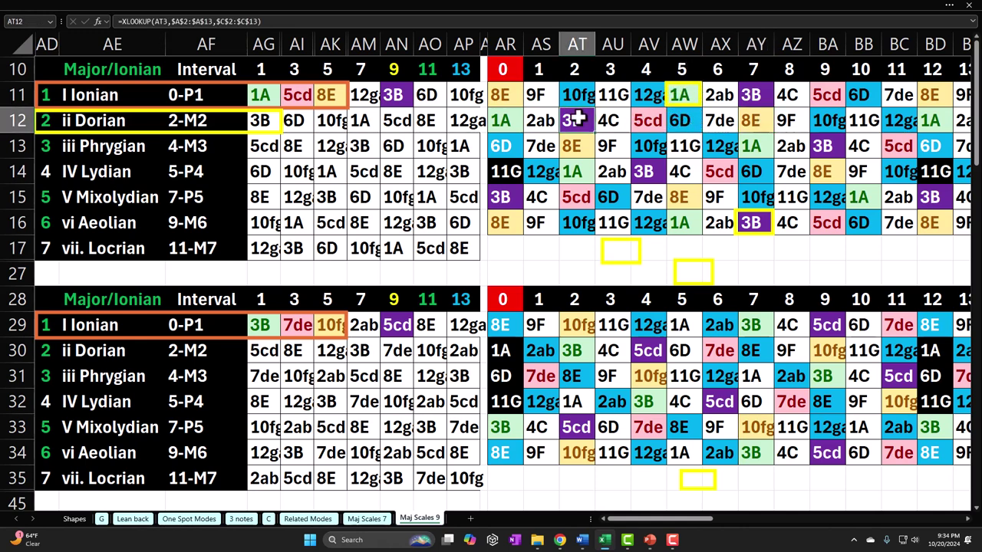
click(822, 146)
click(649, 169)
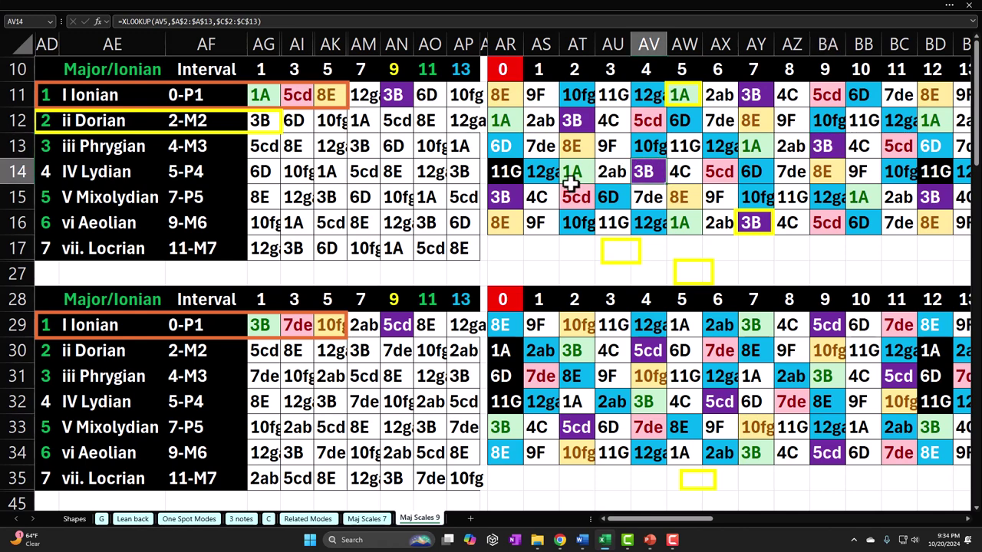
click(503, 198)
click(761, 222)
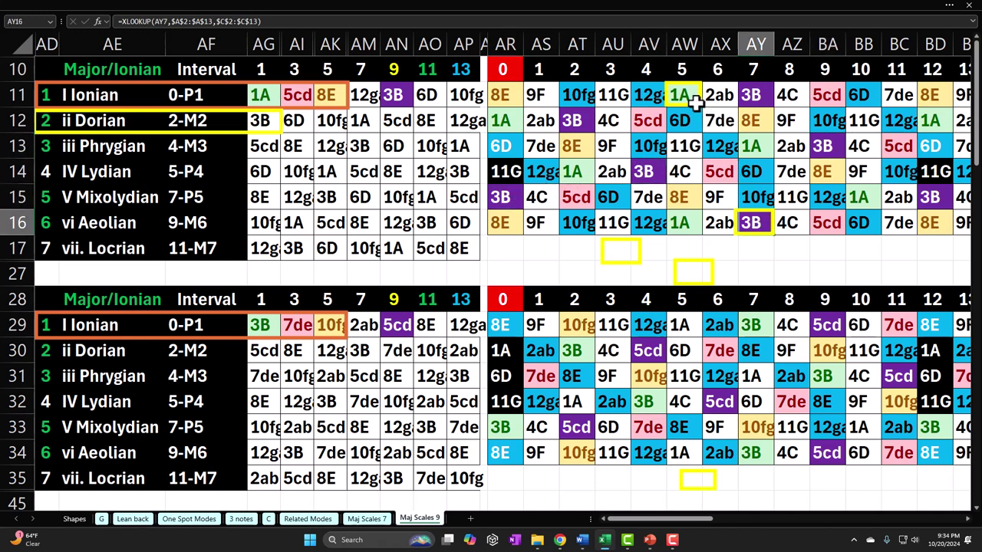
Move the yellow outline from 1A in row 11 to 6D at fret 5 in row 12
drag(686, 104, 690, 130)
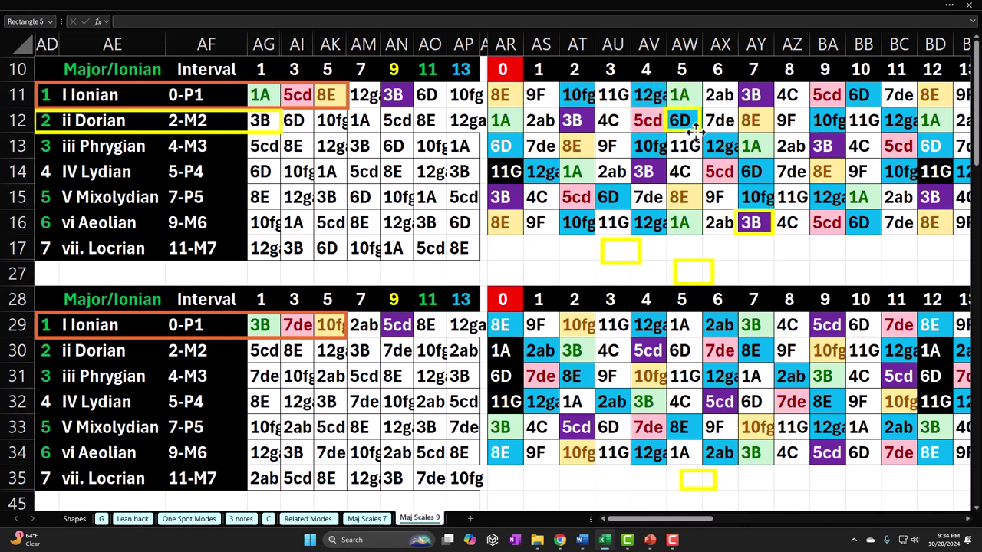
Move the yellow outline from 6D in row 12 up to 1A at fret 5 in row 11
click(751, 121)
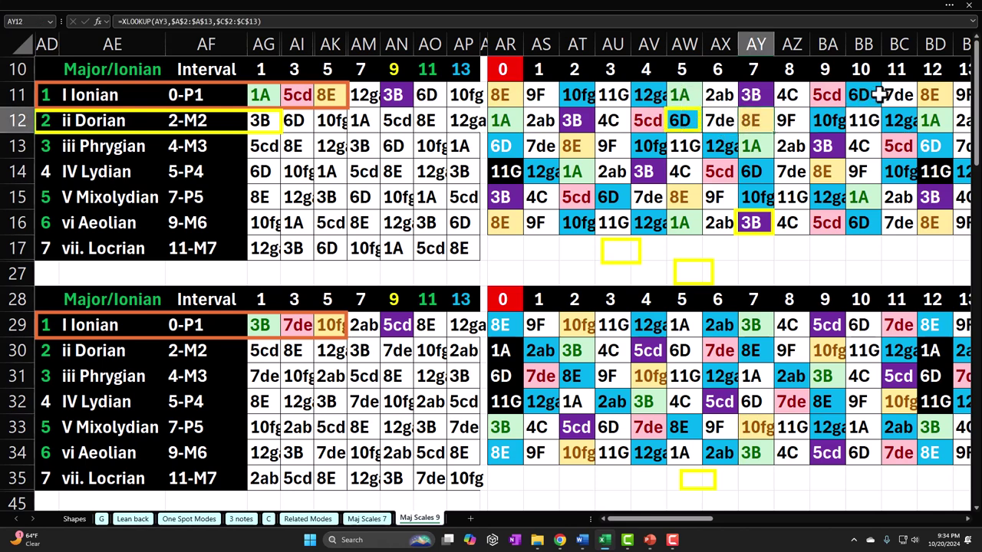
click(924, 92)
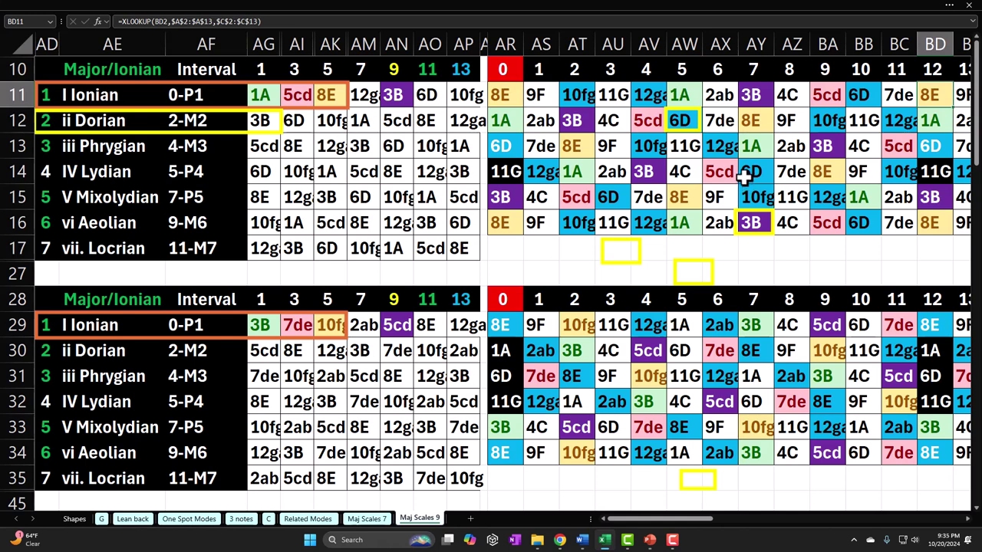
drag(693, 133, 693, 106)
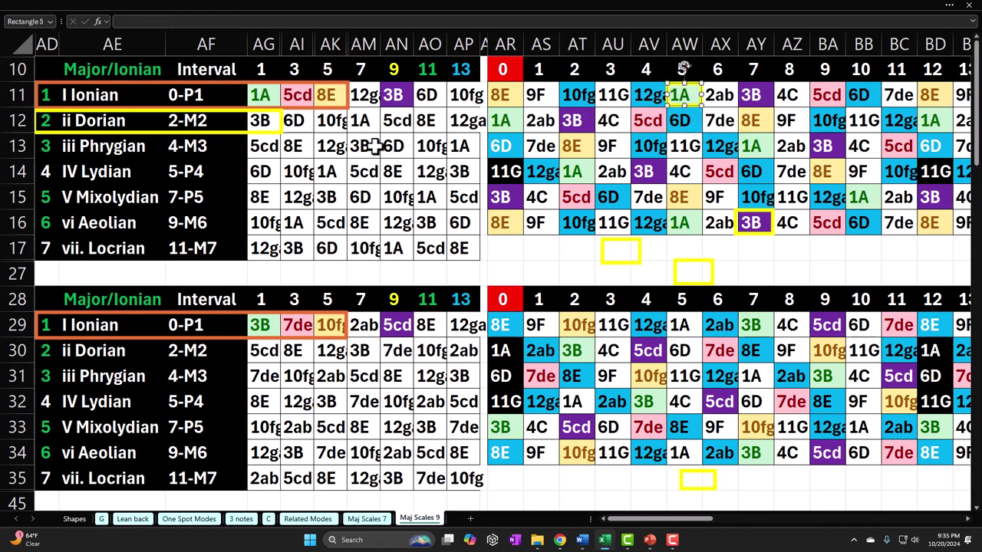
Examine the Ionian row's 1-3-5 triad and its 9th in the upper table, and find that 9th, 3B, at fret 7 of row 11
drag(312, 94, 319, 95)
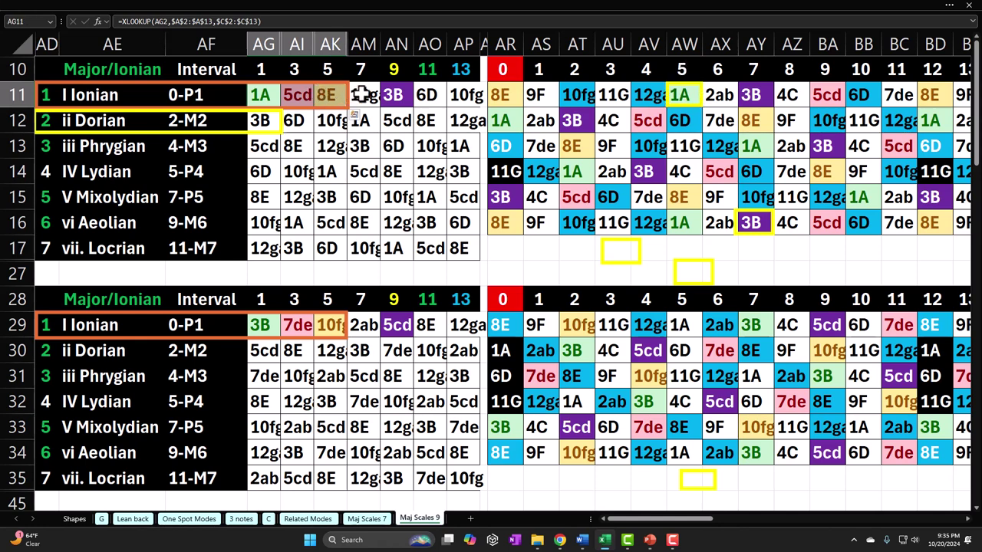
click(393, 91)
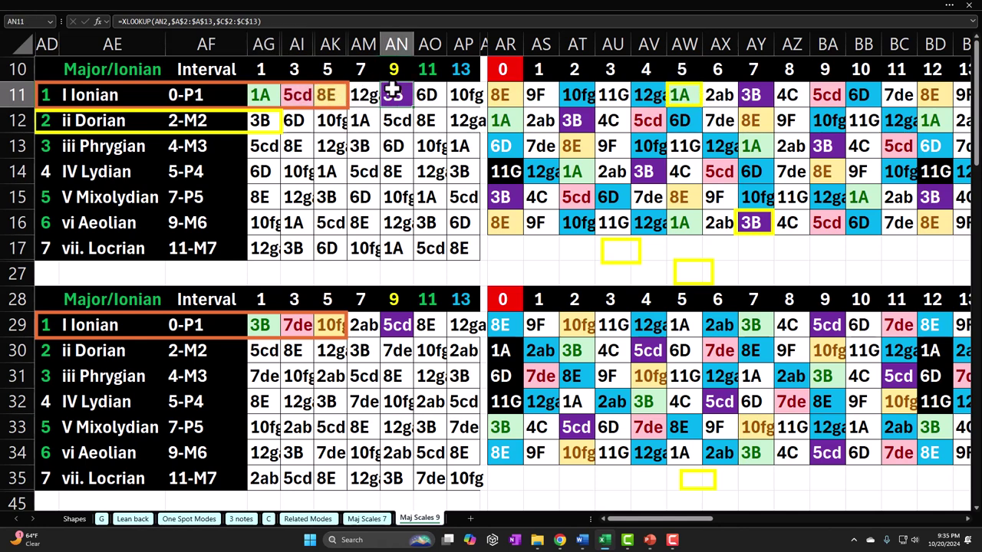
click(330, 94)
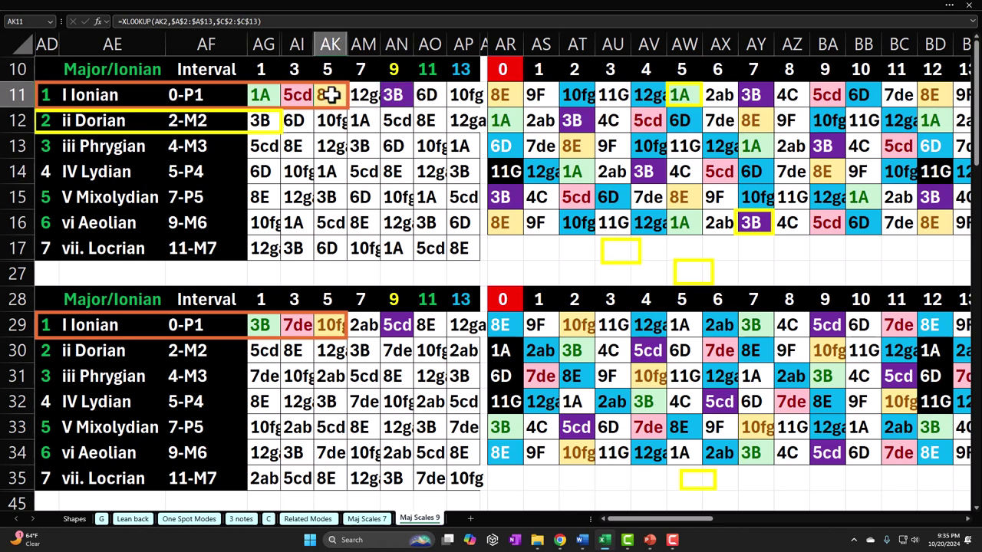
drag(260, 94, 296, 94)
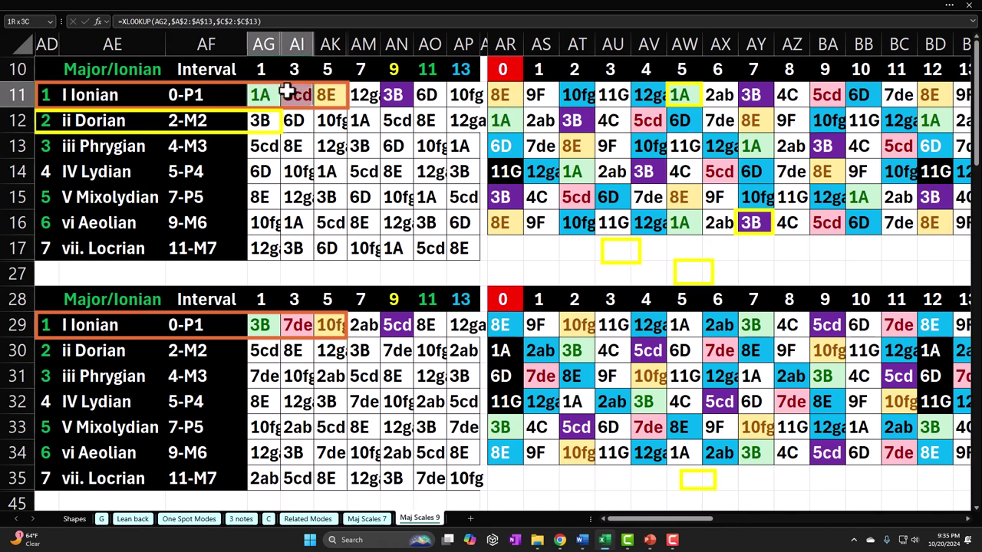
click(406, 94)
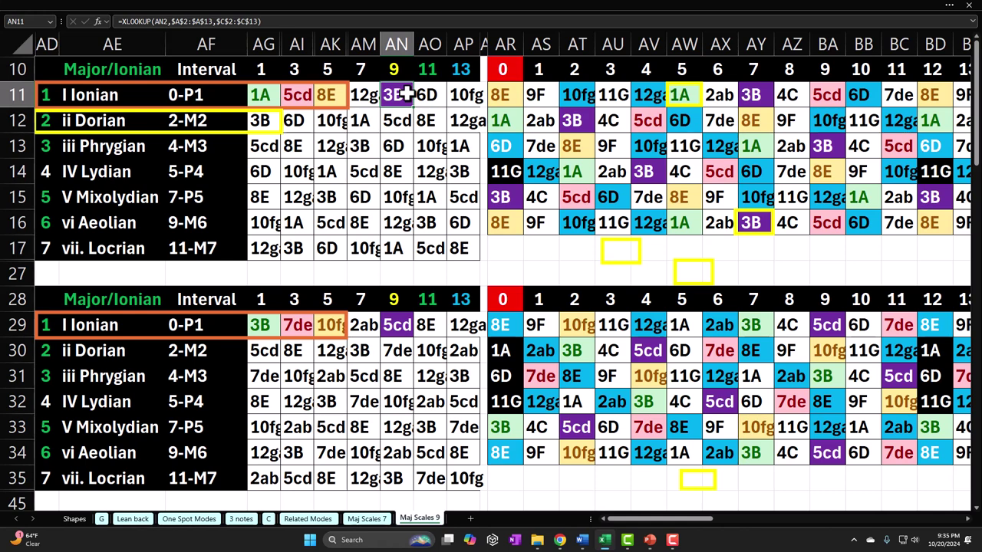
click(298, 95)
click(266, 95)
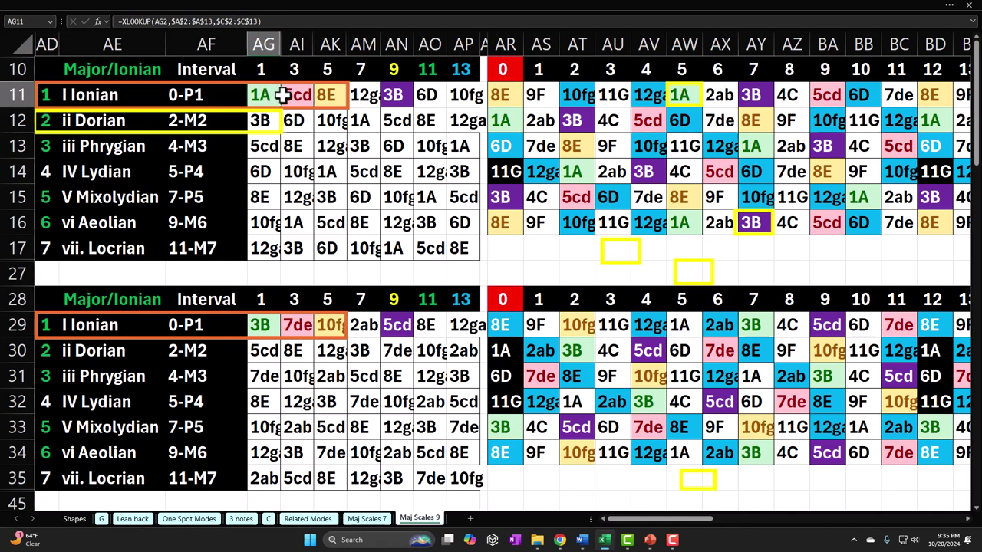
click(330, 96)
click(404, 95)
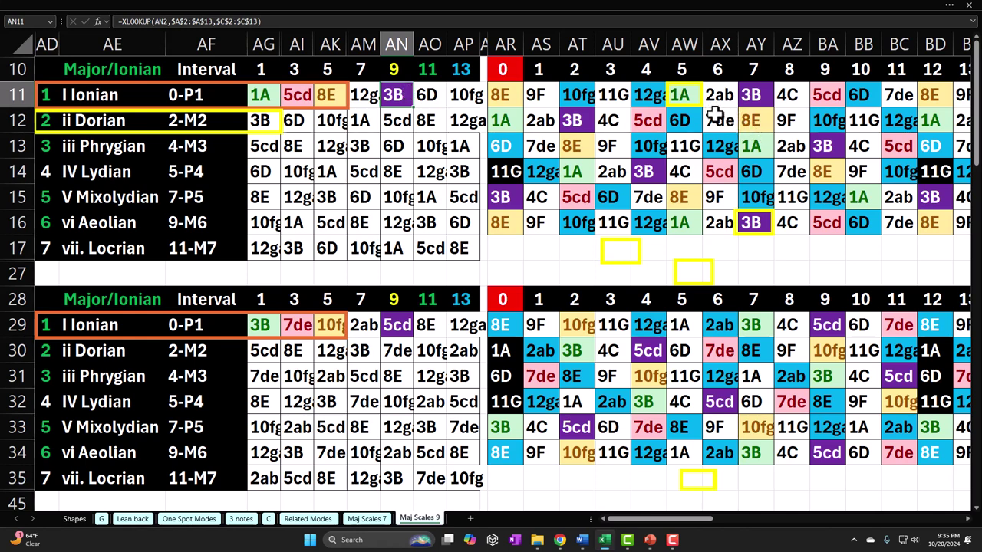
click(746, 94)
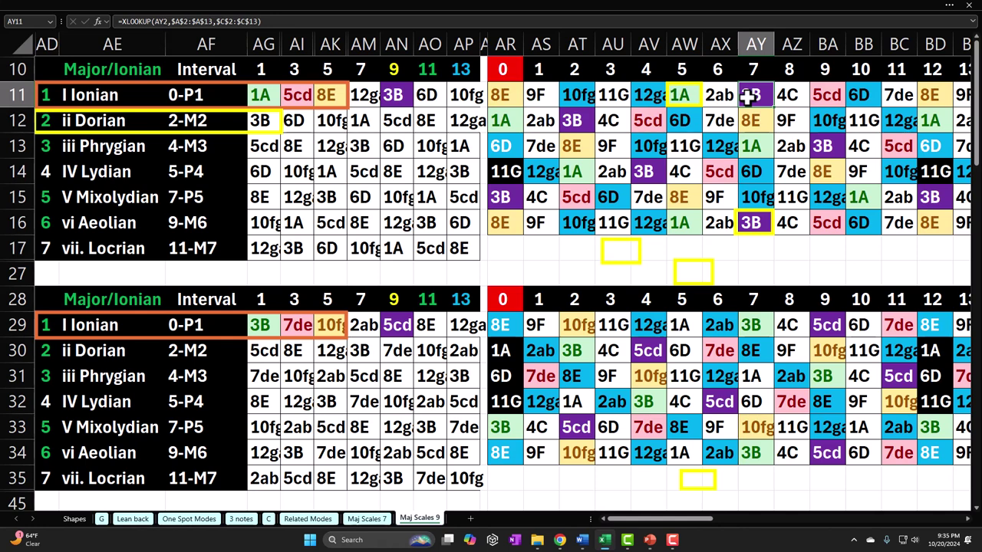
Review the upper table's 1 to 13 degree headings, highlighting 9, 11 and 13, and the Interval column from Ionian to Locrian
drag(396, 70, 453, 71)
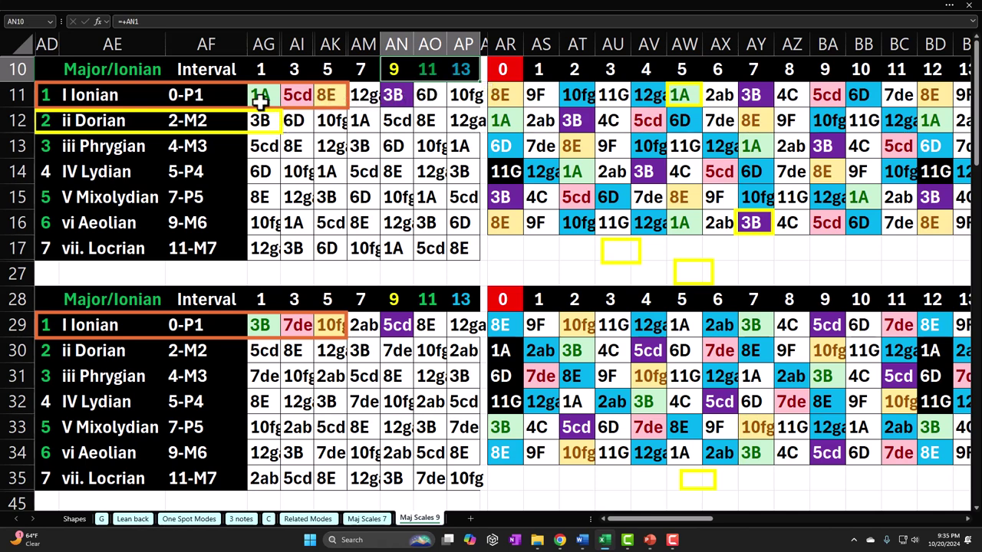
drag(207, 93, 211, 242)
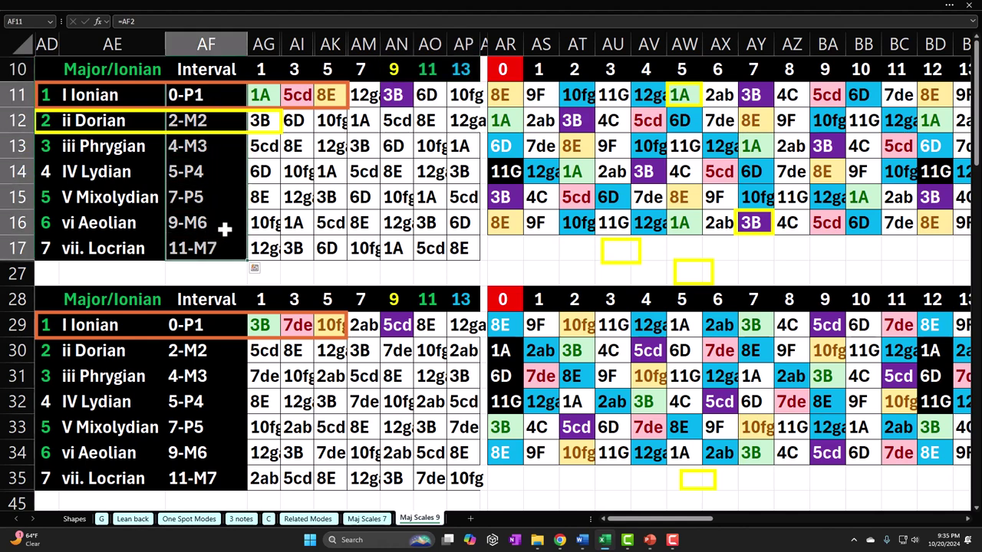
drag(261, 69, 454, 69)
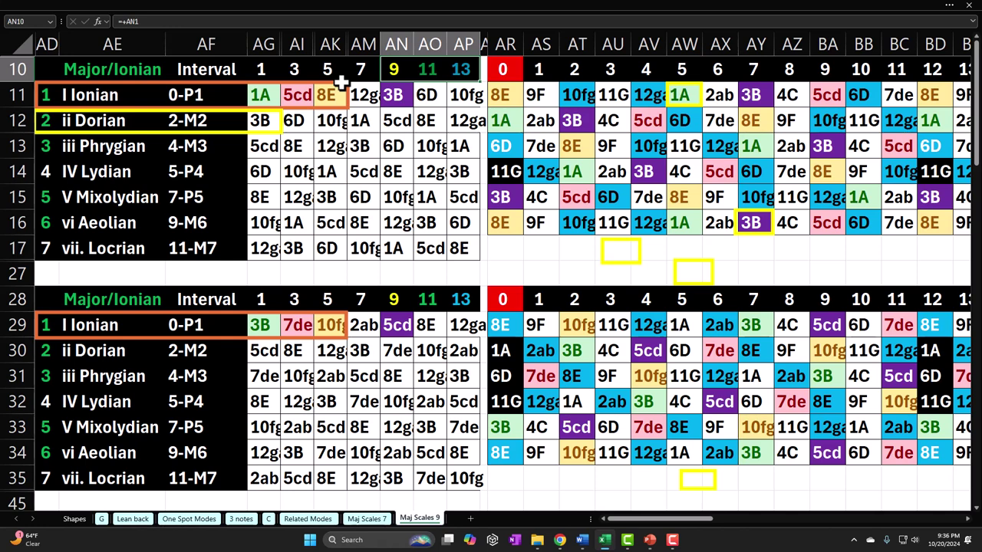
click(400, 69)
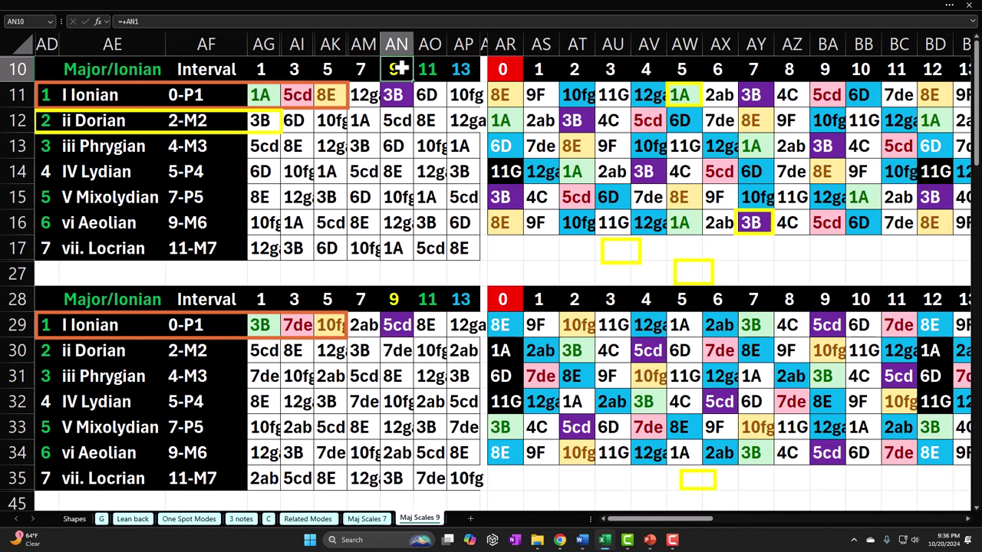
Compare the major modes I Ionian, IV Lydian and V Mixolydian in the upper table, relating them to the 9 column
click(160, 99)
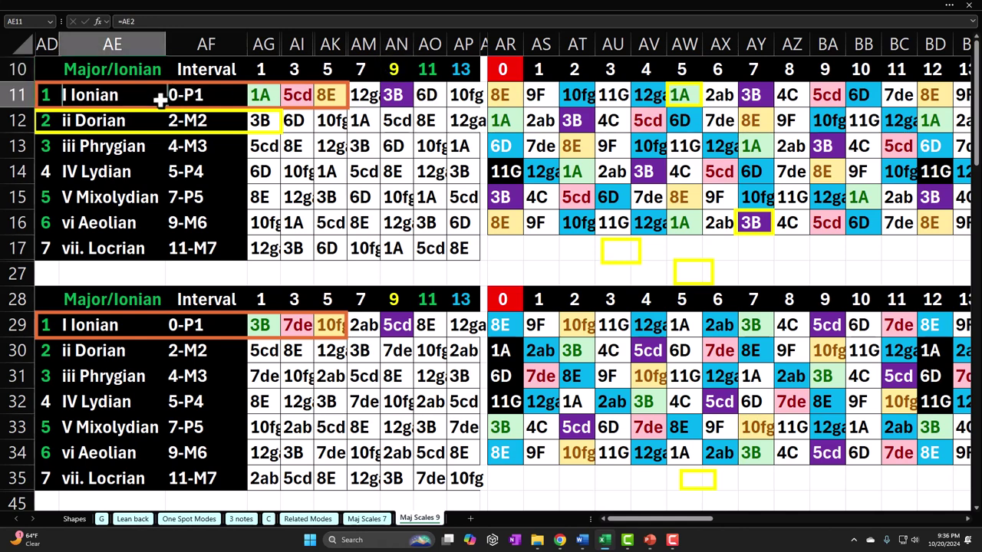
click(128, 170)
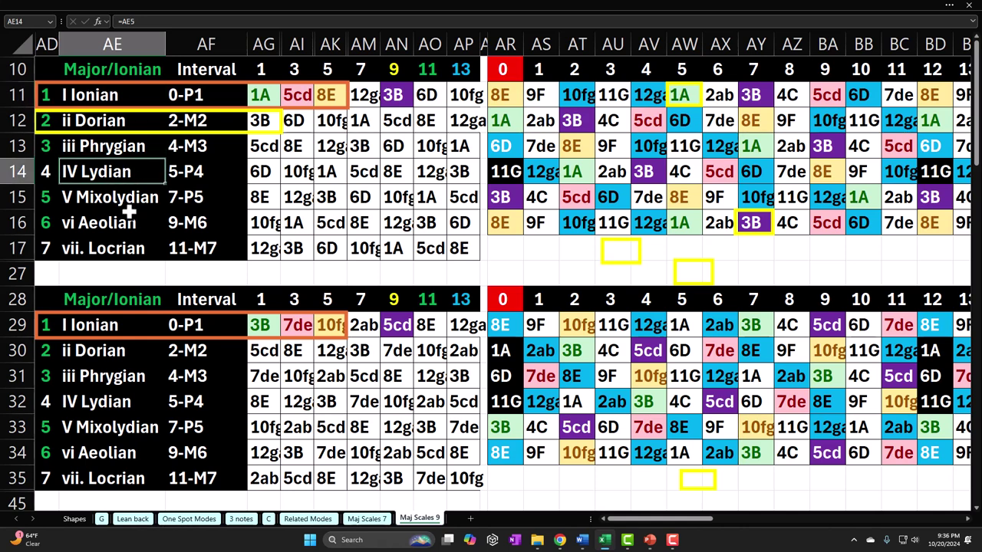
click(128, 94)
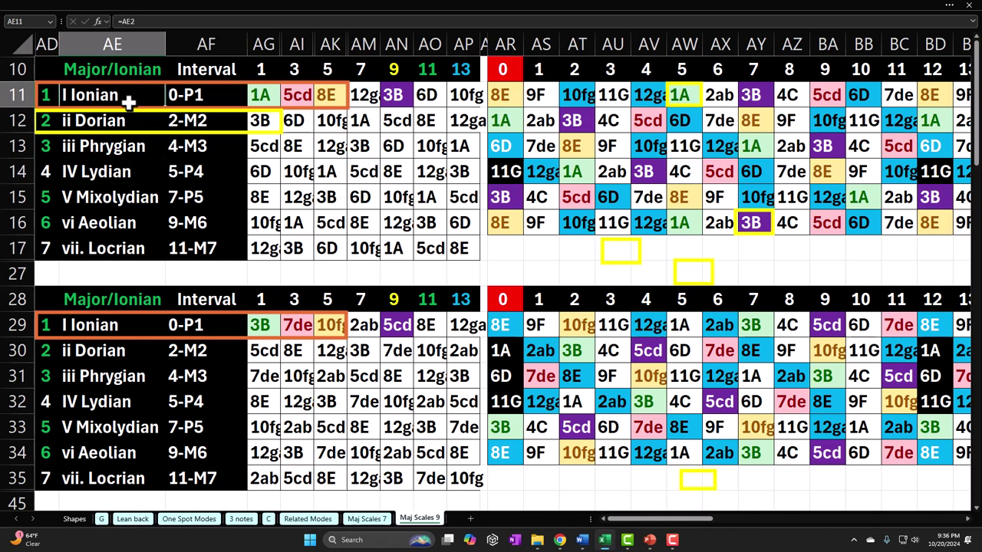
drag(125, 164, 128, 192)
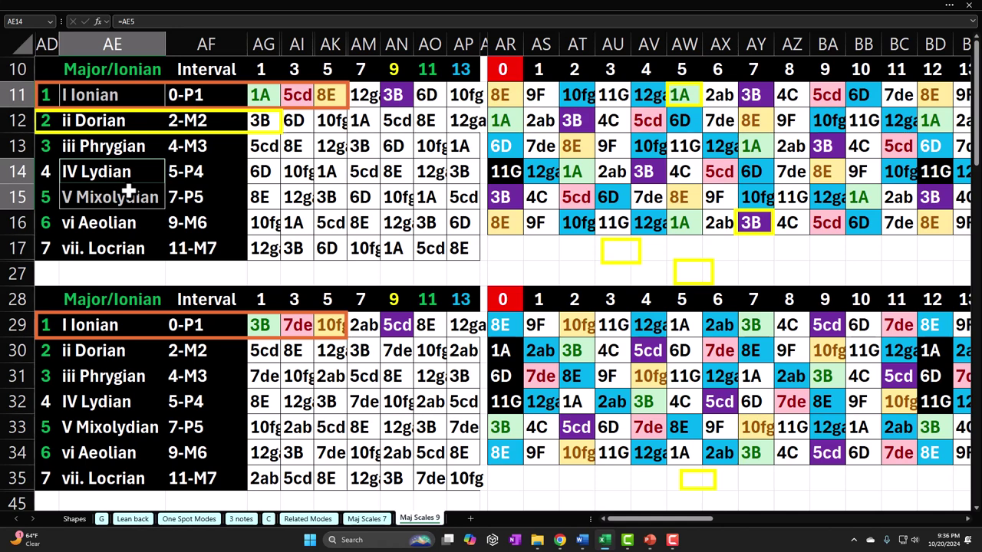
click(398, 74)
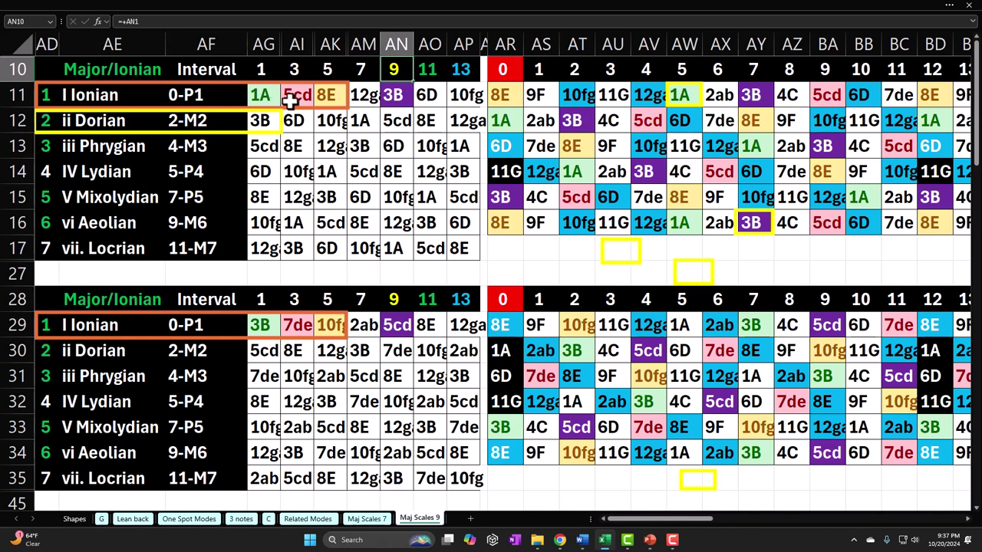
click(123, 98)
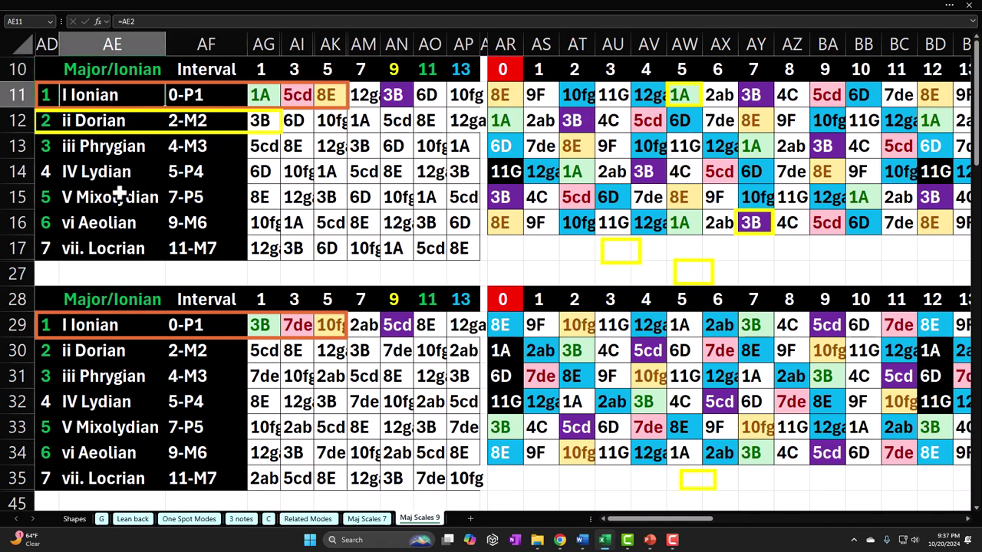
click(96, 172)
ctrl+click(112, 197)
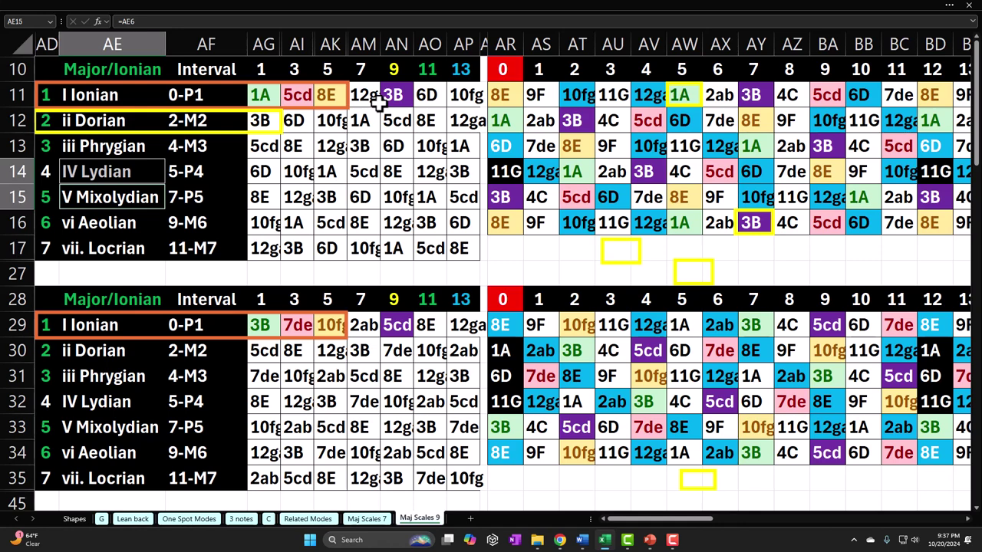
click(396, 70)
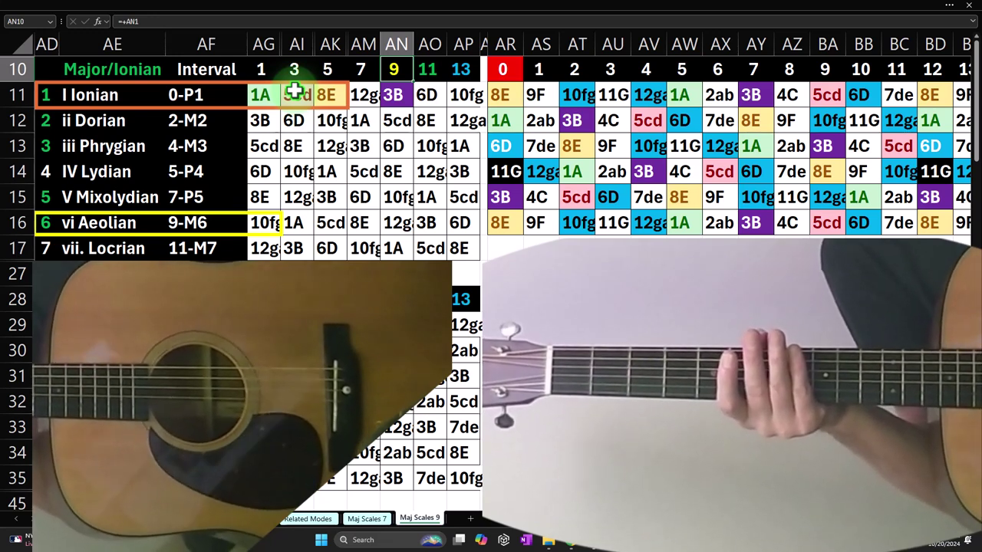
Go through the Major/Ionian column's modes, from I Ionian, IV Lydian and V Mixolydian to vi Aeolian and vii Locrian
click(127, 69)
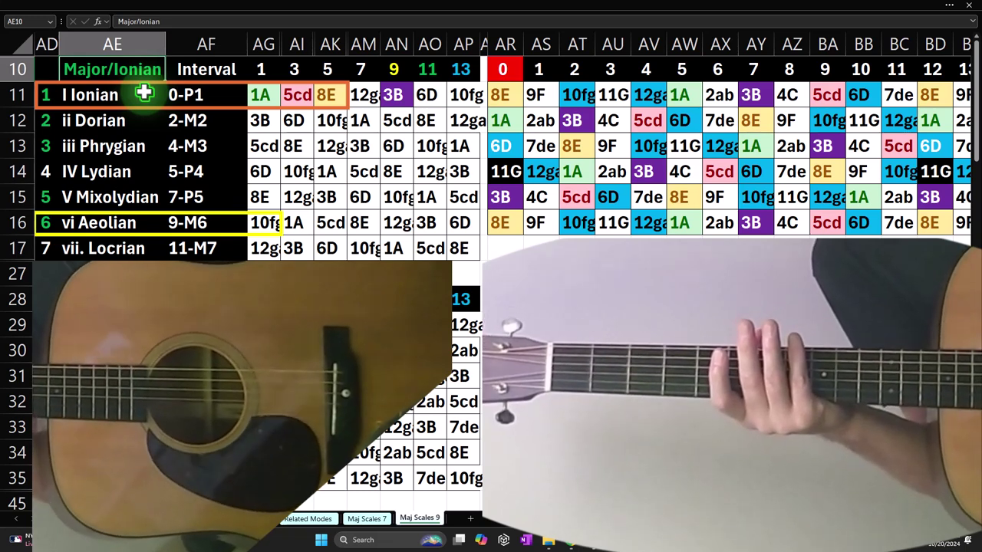
click(144, 93)
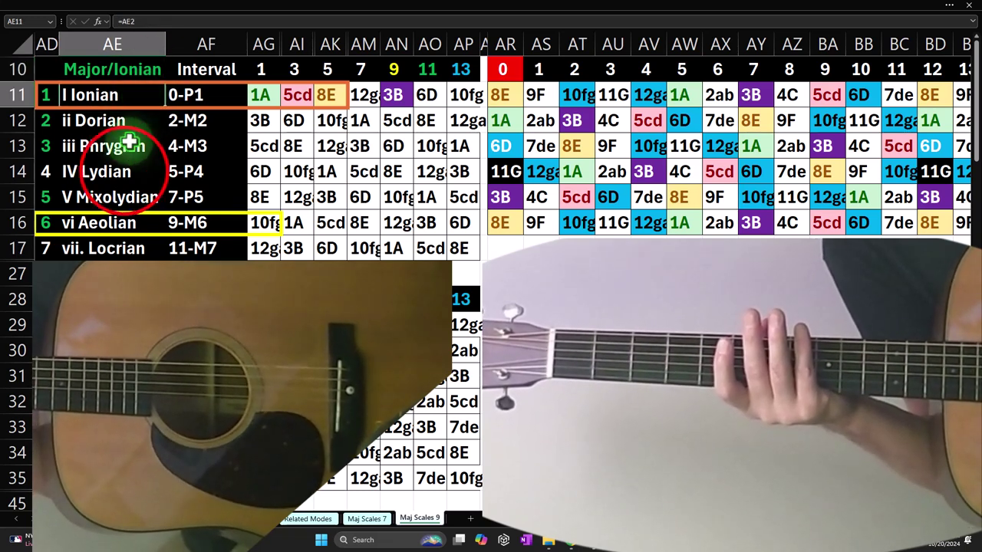
drag(123, 172, 124, 190)
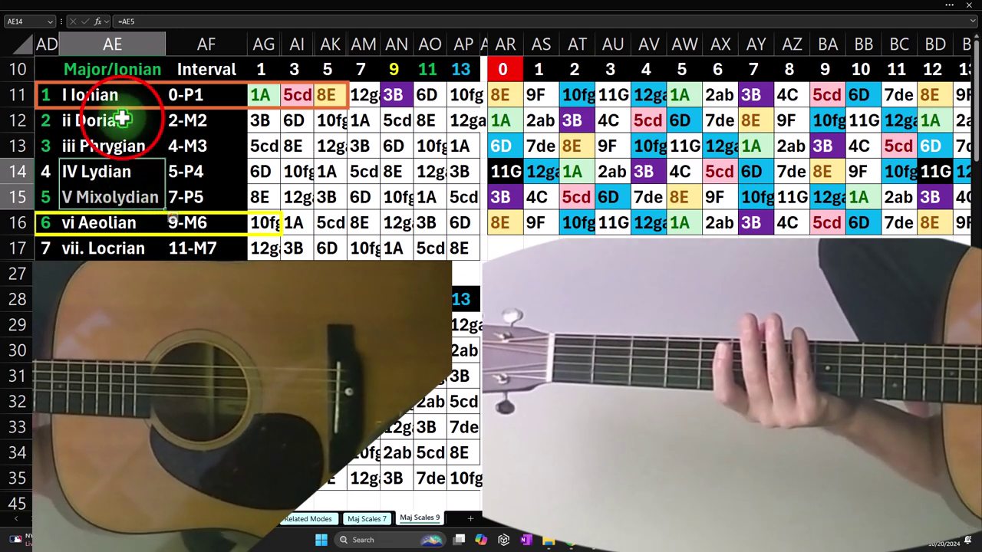
click(110, 224)
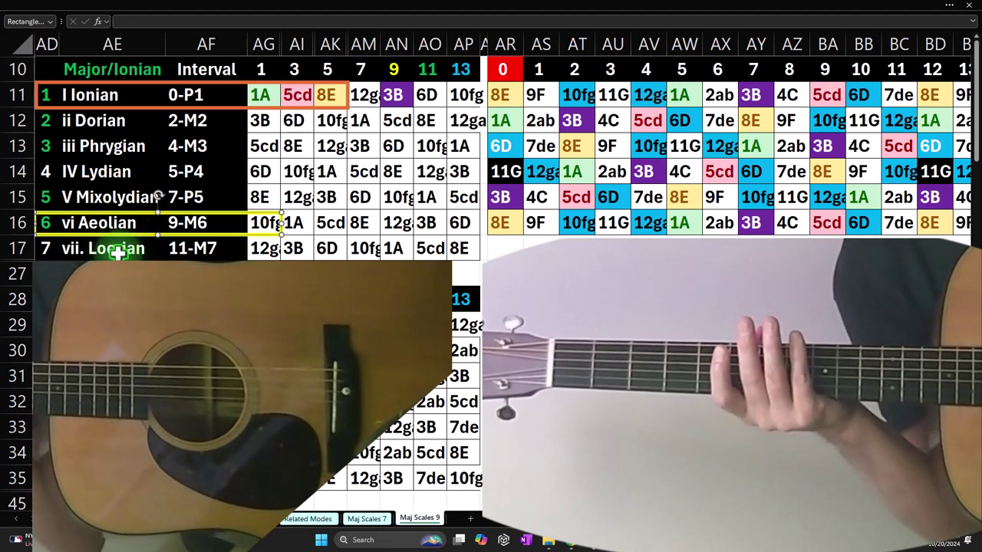
click(114, 252)
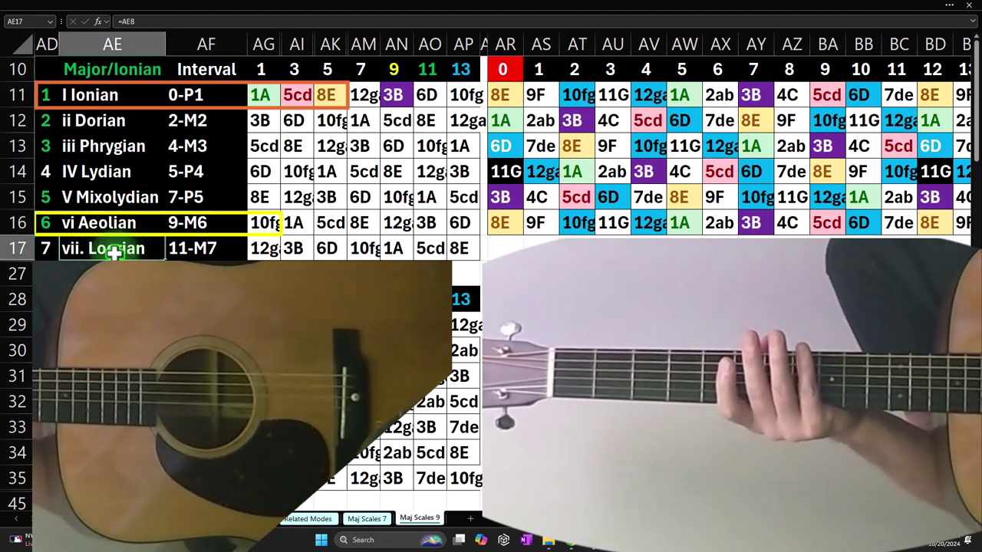